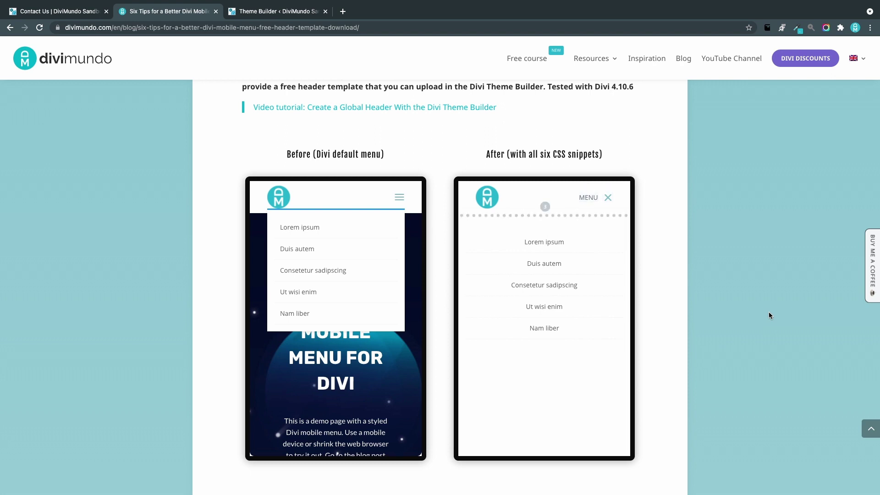
- Select both MENU-text CSS rules, including the Divi 3 version, in the blog's code box
click(766, 274)
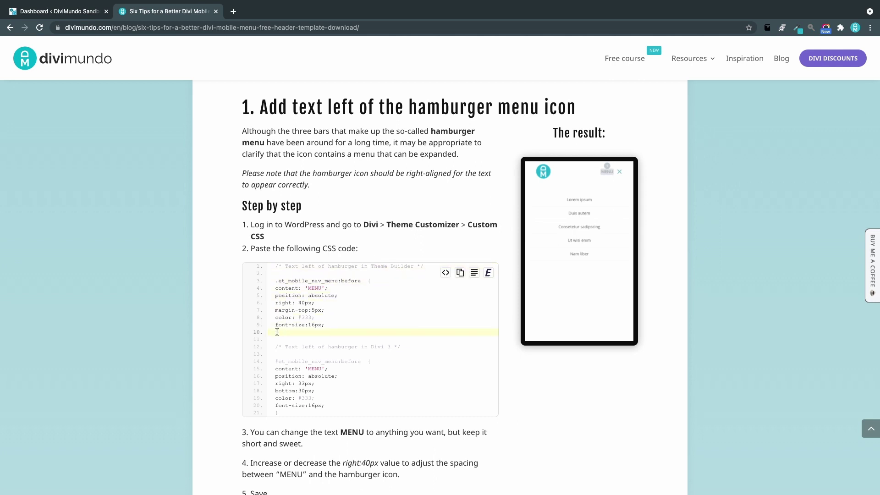
drag(278, 332, 274, 270)
key(super+c)
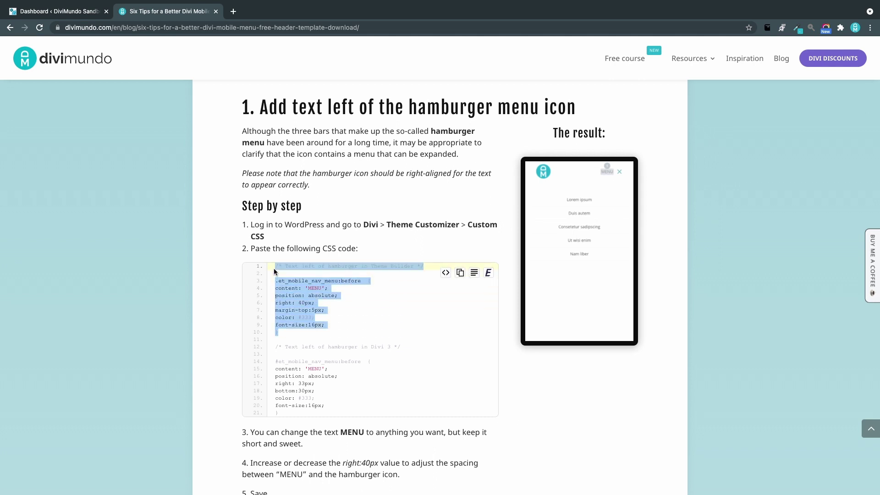
click(341, 360)
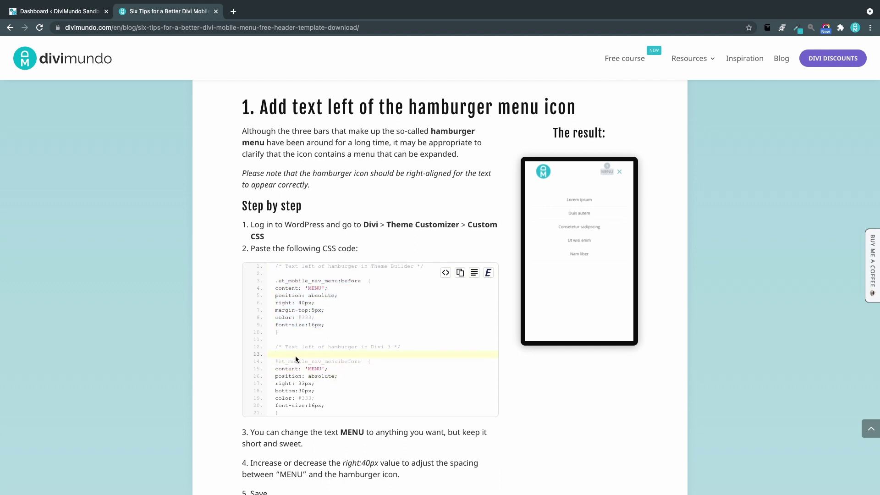
drag(275, 347, 323, 412)
click(362, 325)
- Open Divi > Theme Customizer from the sandbox site's WordPress dashboard
click(85, 14)
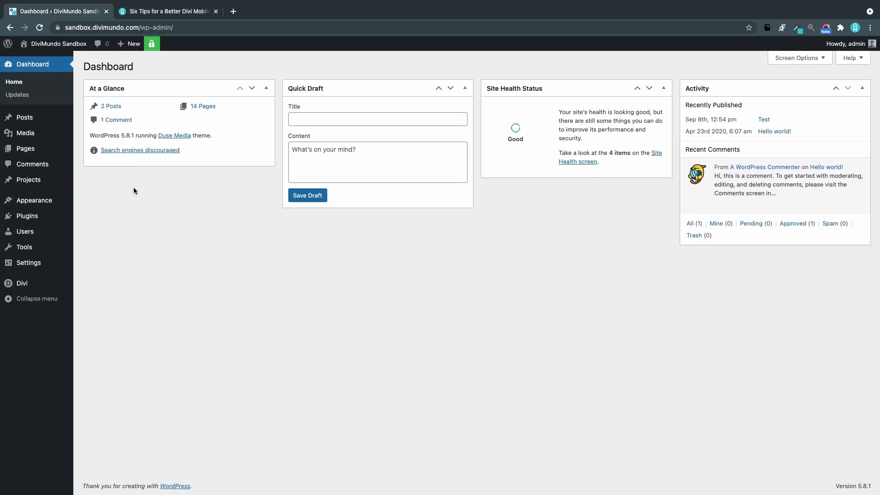
mouse_move(21, 283)
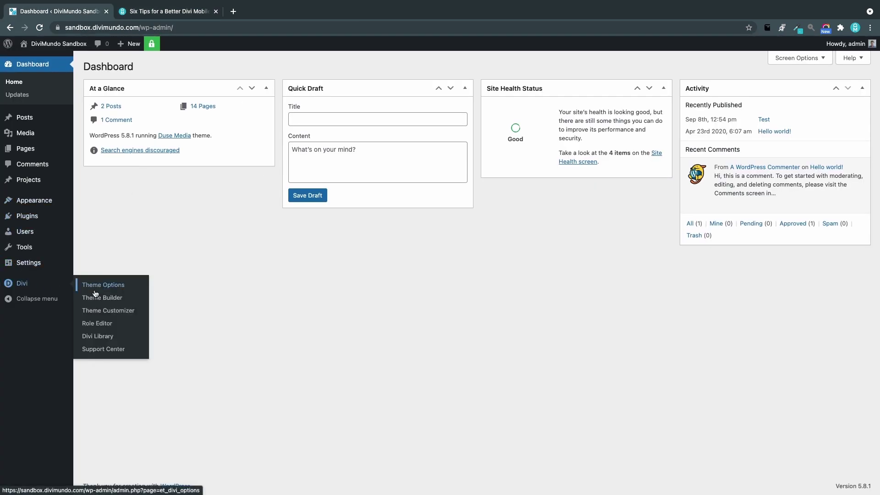
click(108, 312)
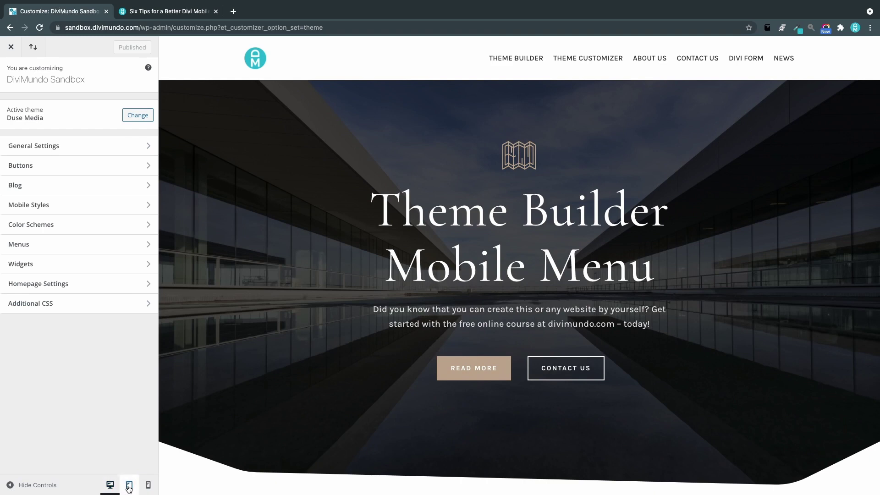
- Switch the preview to mobile width and try the default hamburger menu
click(148, 486)
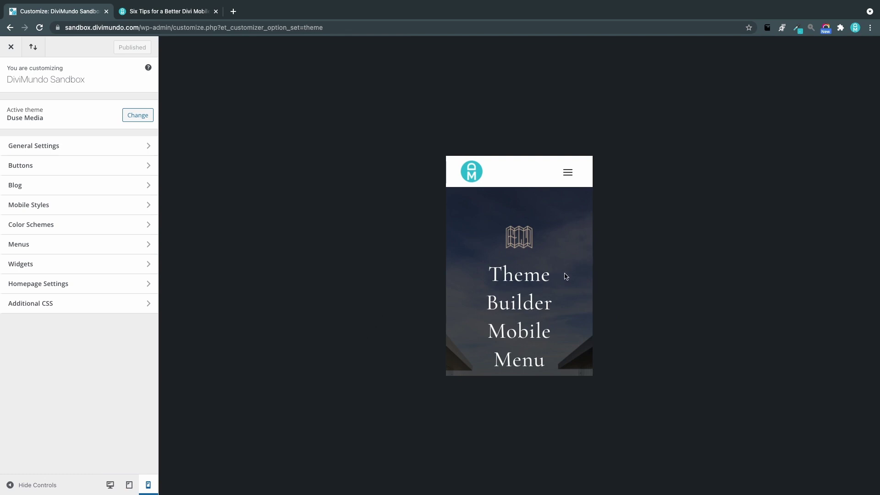
click(569, 176)
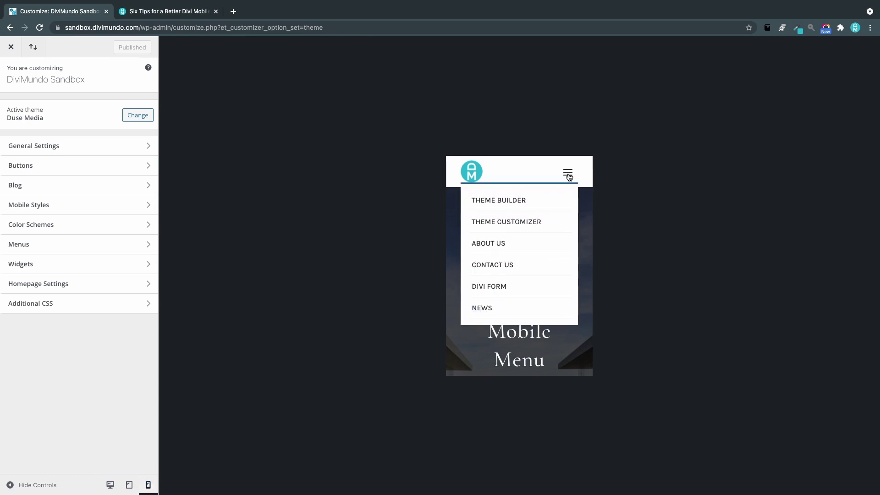
click(514, 222)
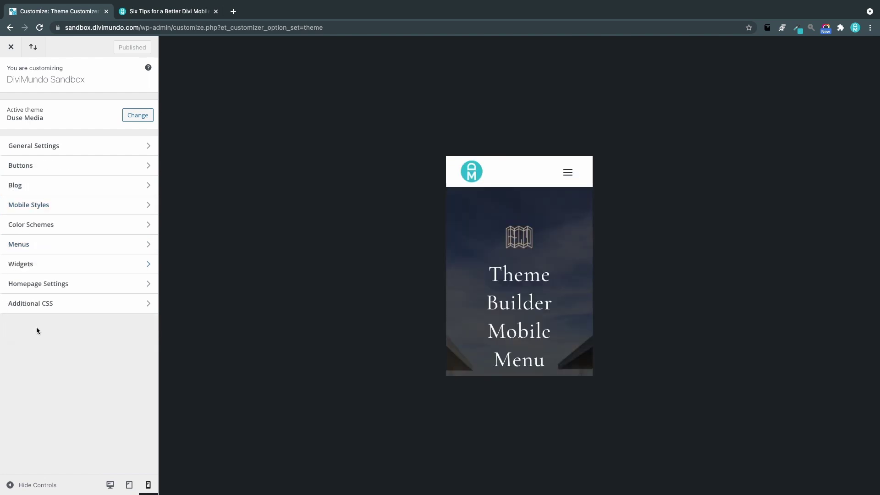
- Paste the MENU-text CSS into Additional CSS, check the mobile menu, and select the word MENU
click(59, 303)
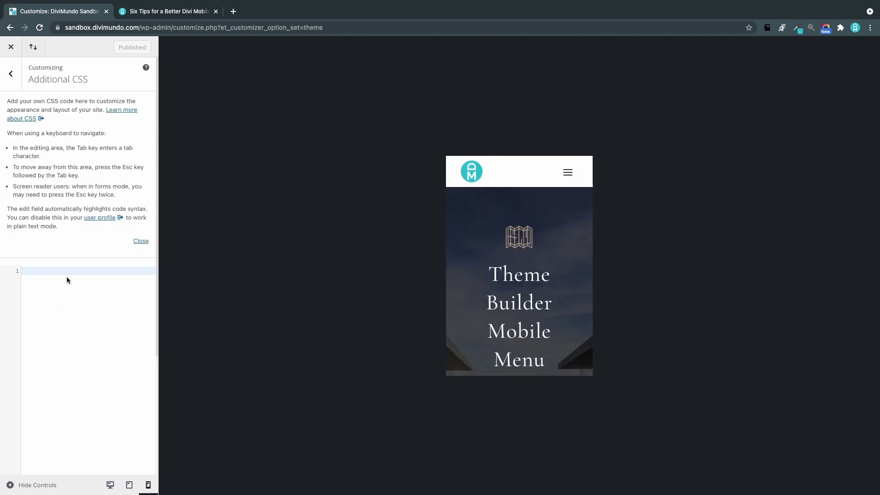
key(super+v)
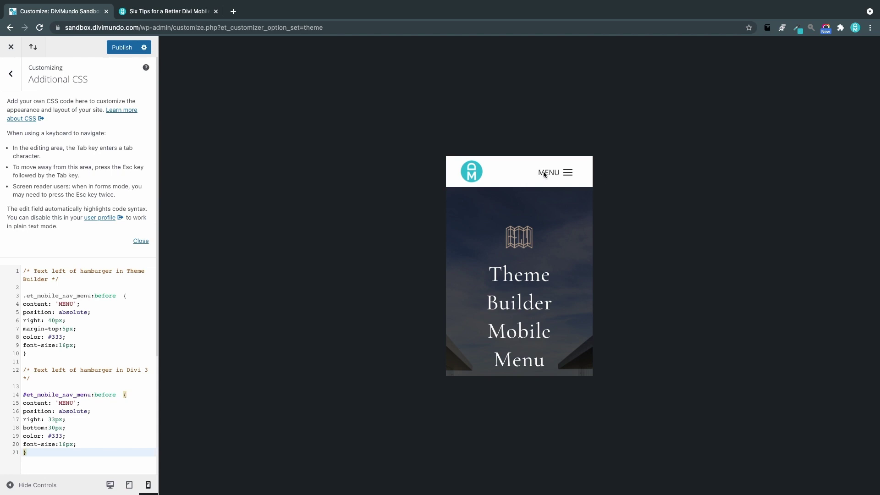
click(571, 179)
click(521, 222)
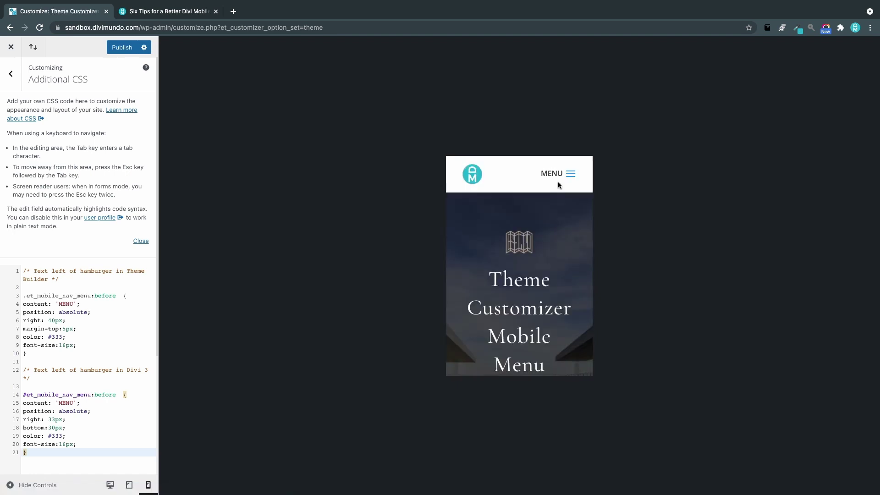
click(90, 301)
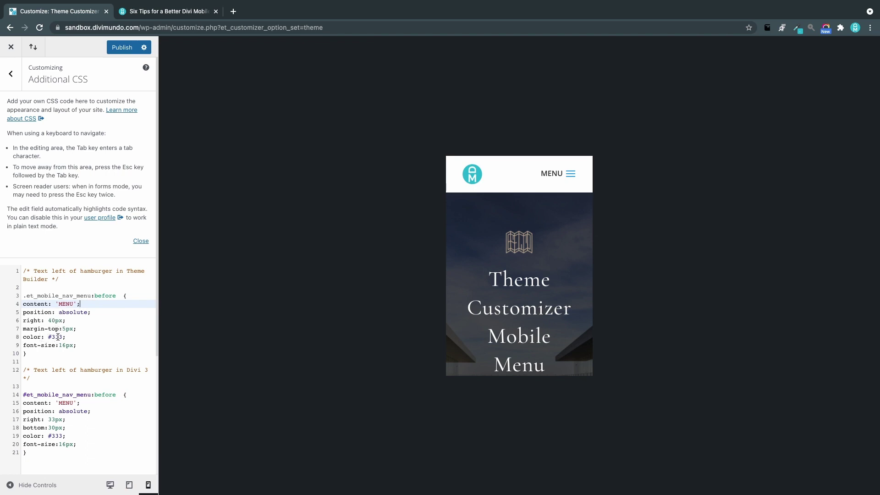
double_click(67, 304)
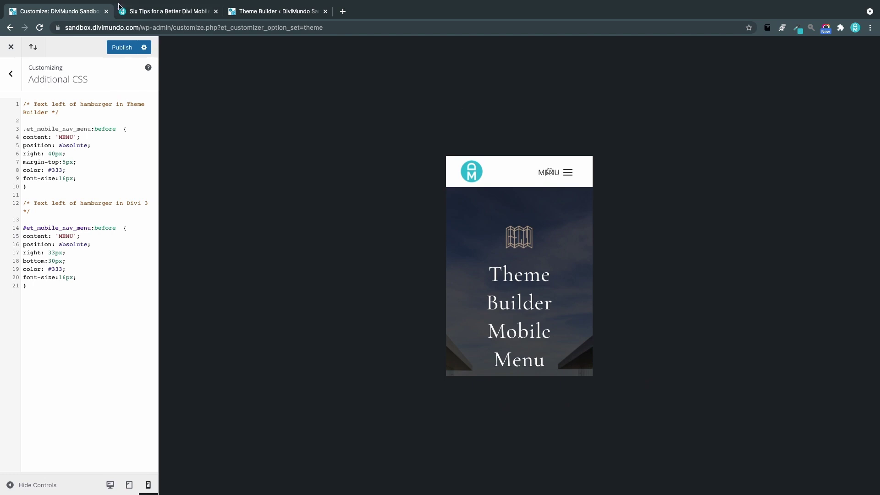
- Copy the 'Fix overlapping' search/cart CSS snippet from the blog article
click(131, 11)
scroll(424, 208, down, 5)
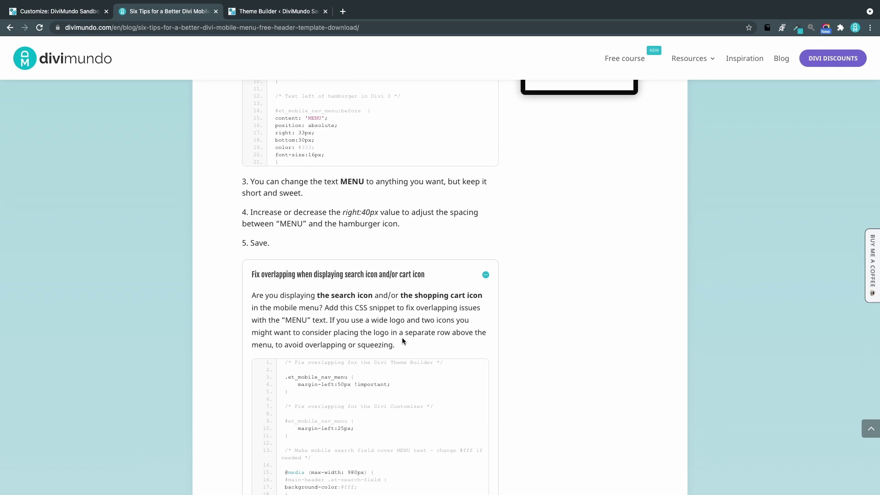
scroll(480, 224, down, 3)
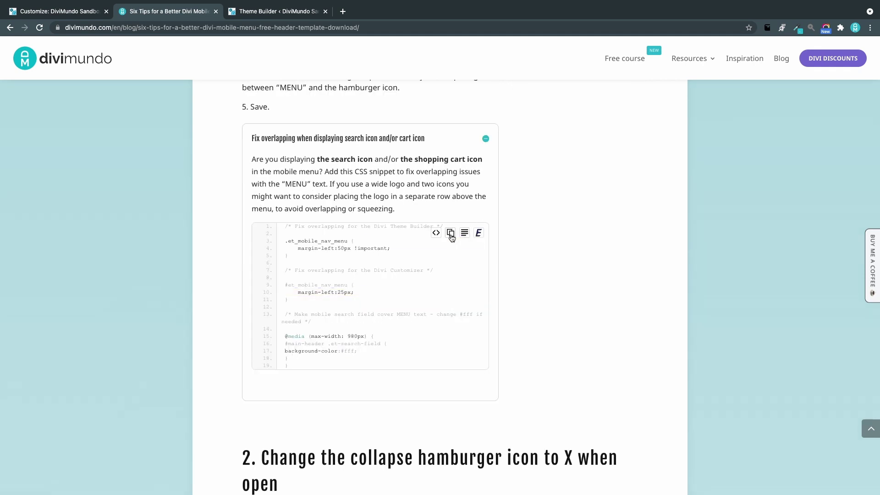
click(451, 234)
- Paste the overlap-fix CSS below the existing MENU rules in Additional CSS
click(57, 11)
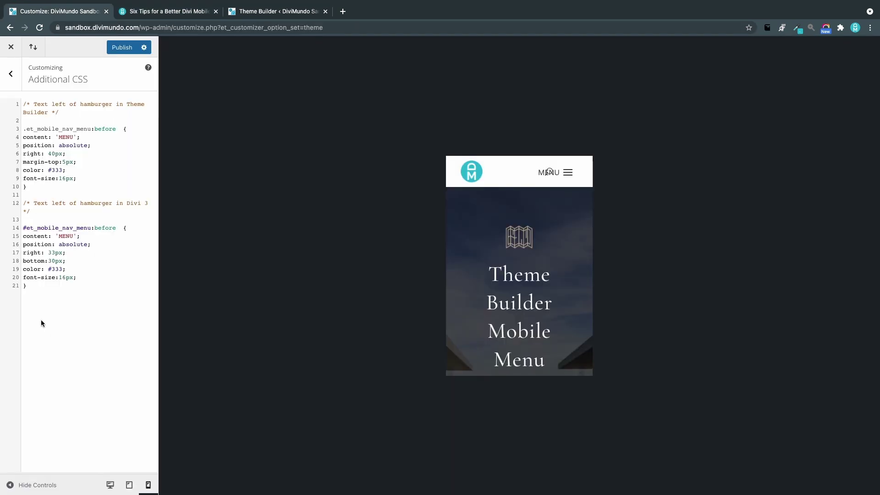
click(41, 321)
key(Return)
key(Return)
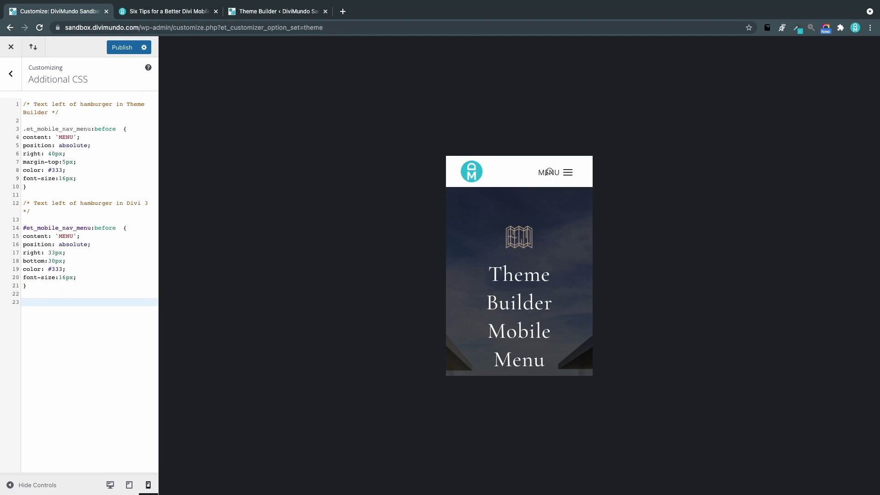
key(ctrl+v)
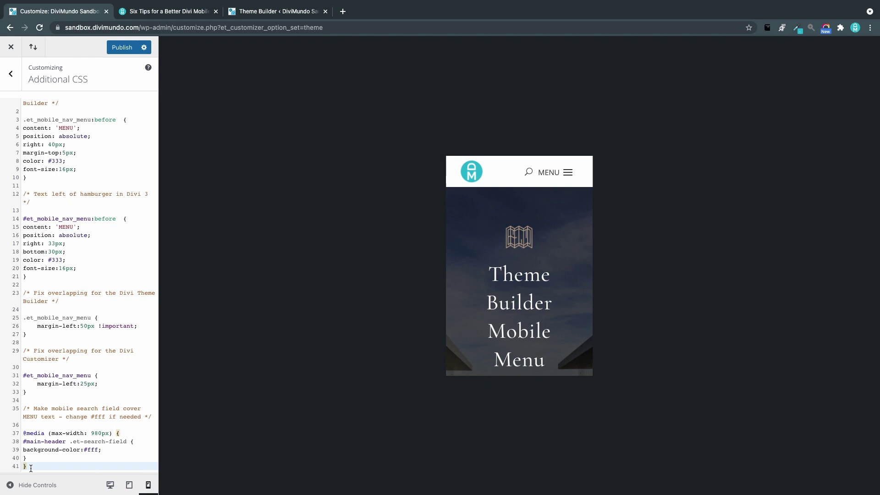
key(ctrl+Tab)
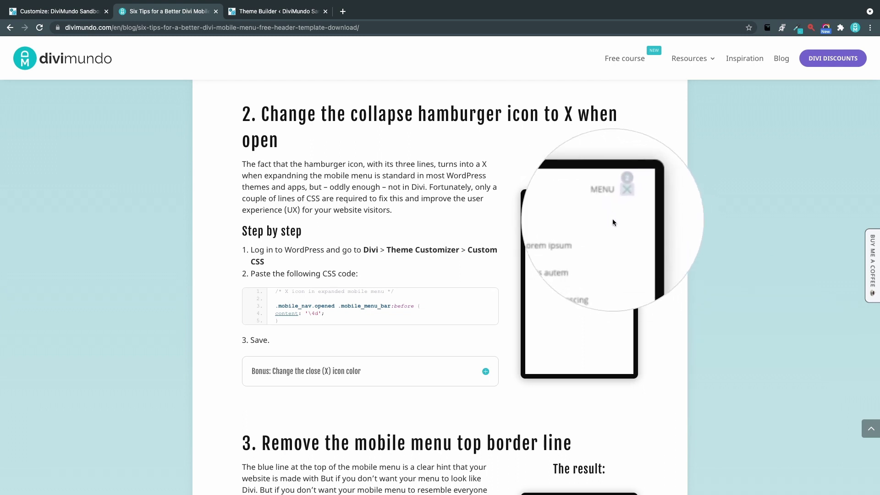
- Copy the X close-icon CSS and add it after the last rule in Additional CSS
mouse_move(271, 303)
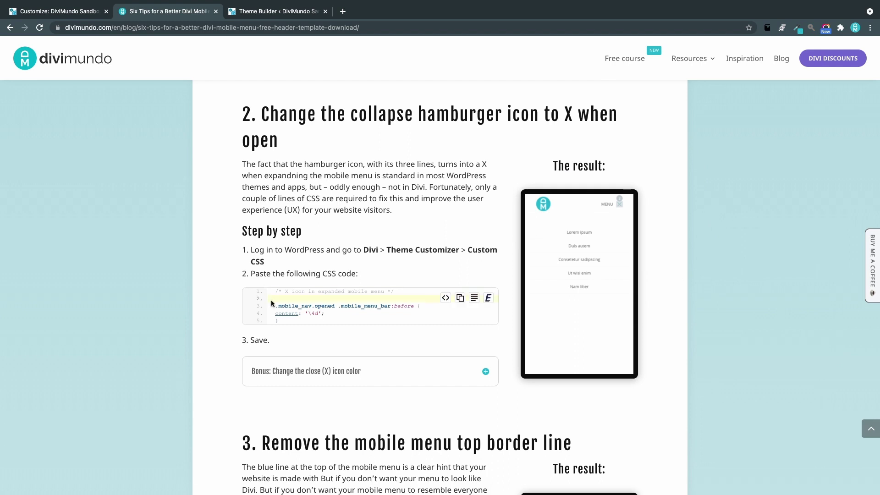
click(461, 299)
click(72, 11)
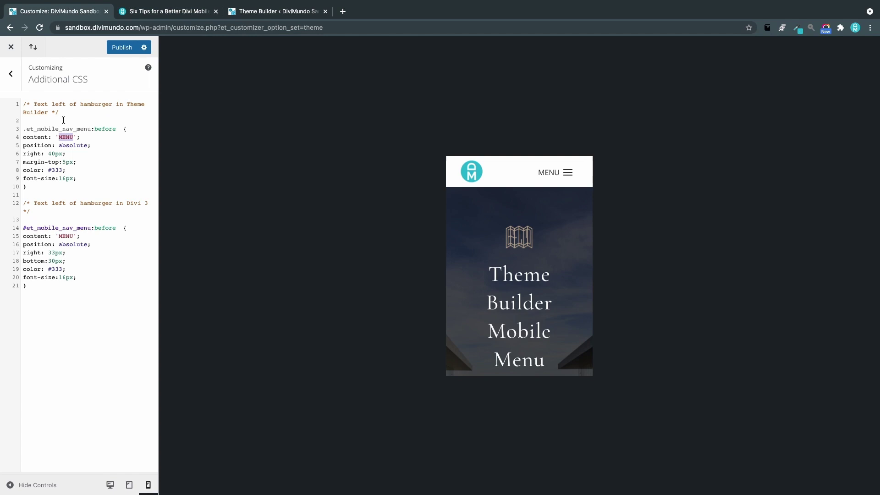
click(65, 286)
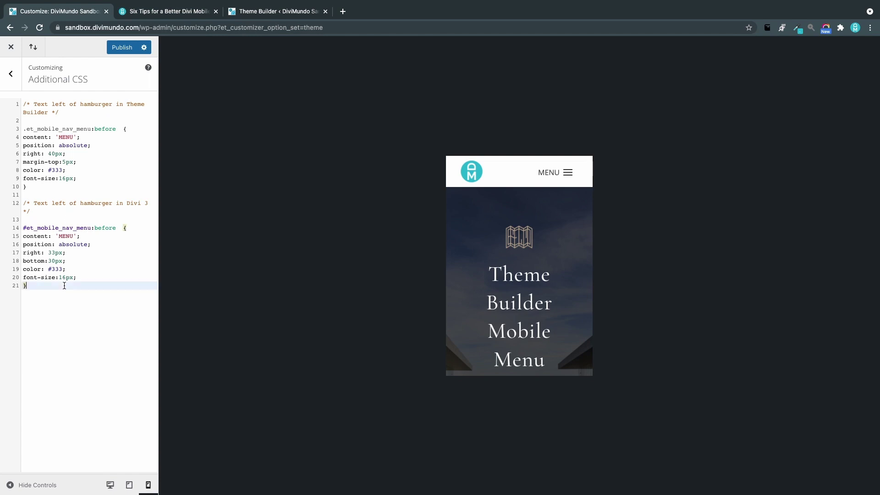
key(Return)
key(Return)
- Reload the mobile preview and open its menu to confirm the X close icon
click(568, 173)
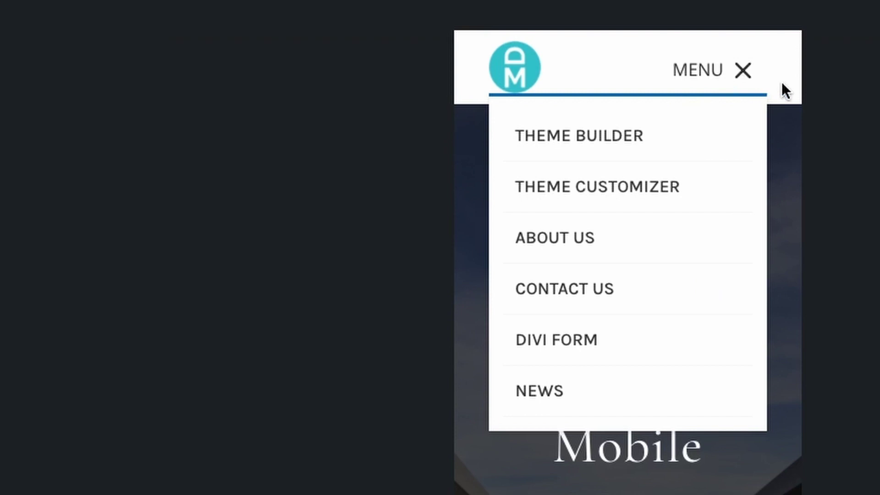
click(756, 80)
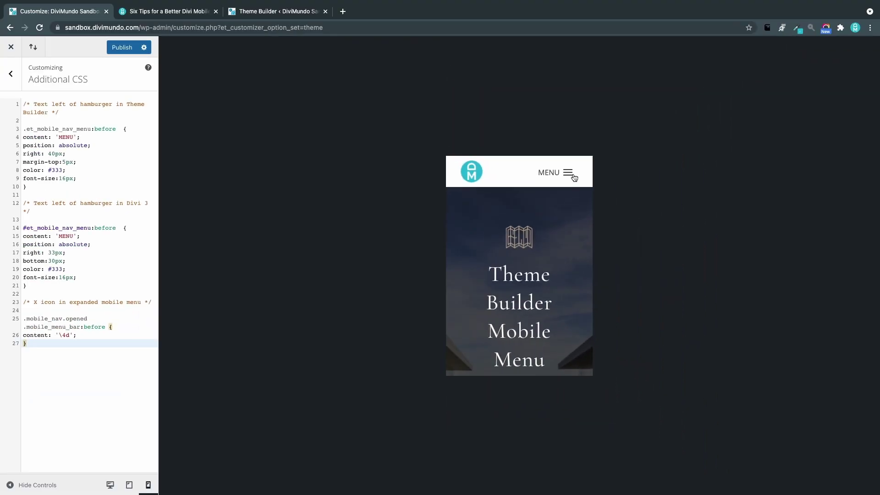
click(573, 177)
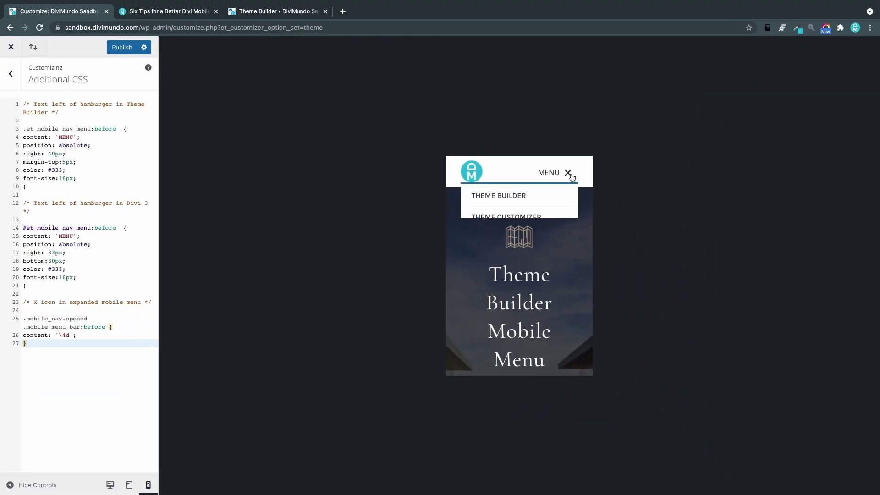
click(521, 224)
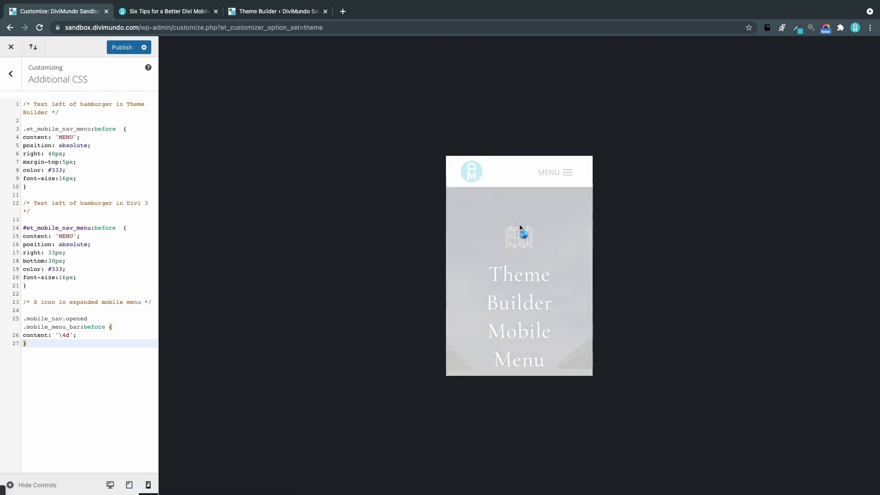
click(573, 175)
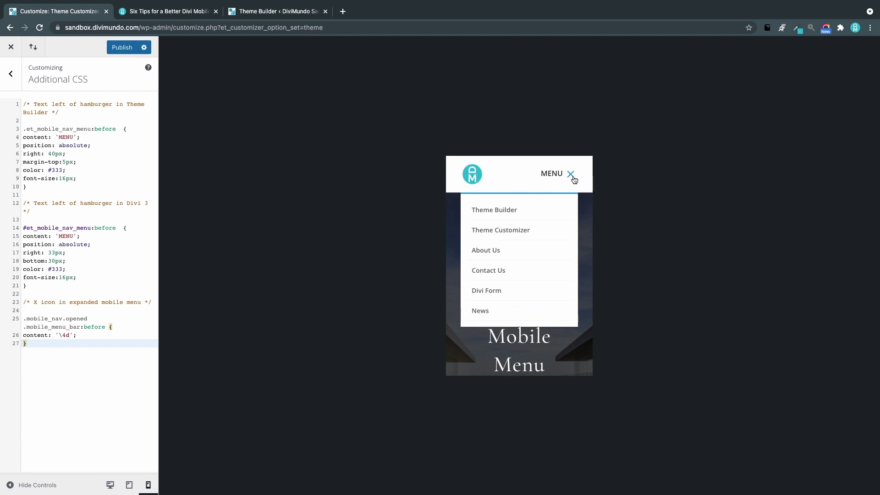
click(573, 177)
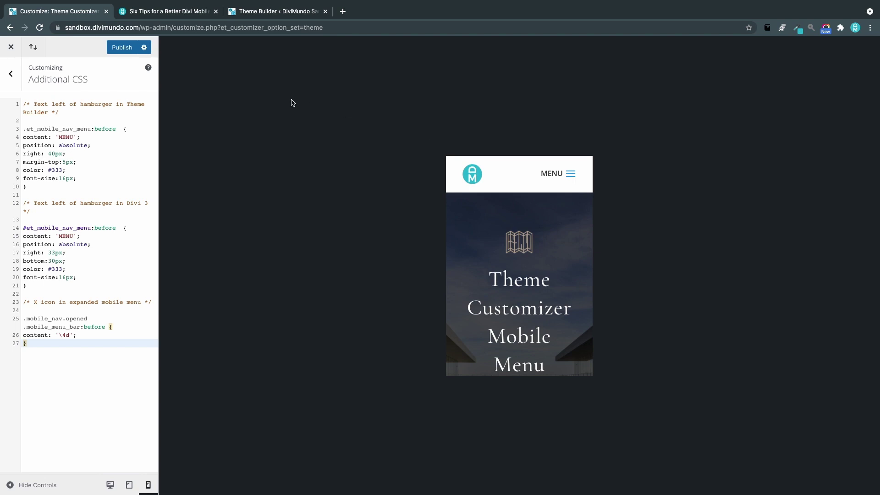
click(186, 18)
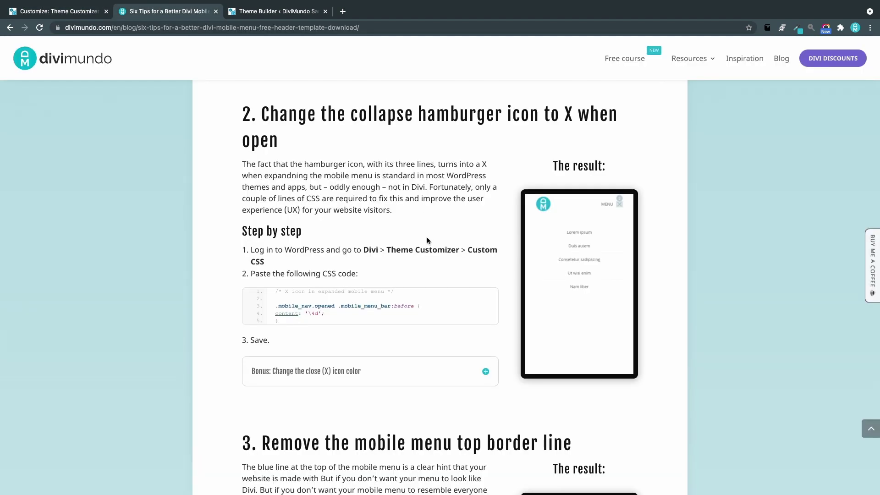
- Expand and copy the blog's bonus snippet for the X icon colour
scroll(426, 239, down, 2)
scroll(424, 243, down, 1)
click(321, 237)
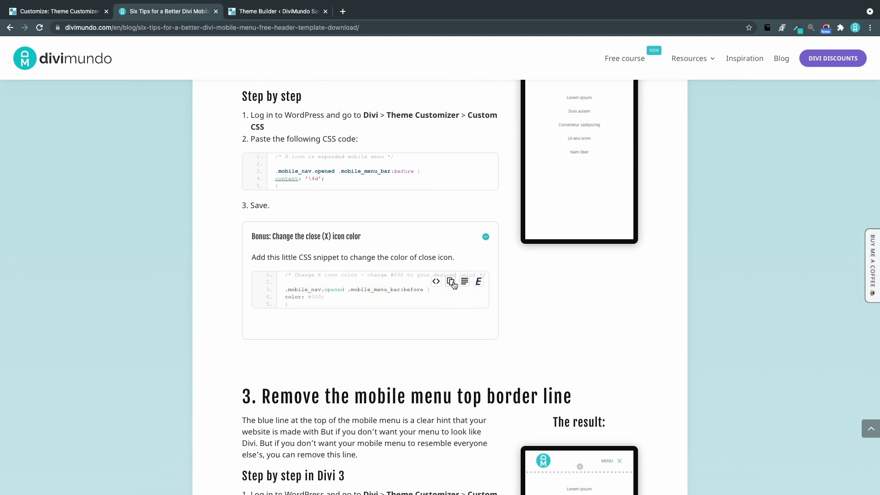
click(60, 11)
- Paste the X colour rule, change #000 to red, and check the red X
click(570, 173)
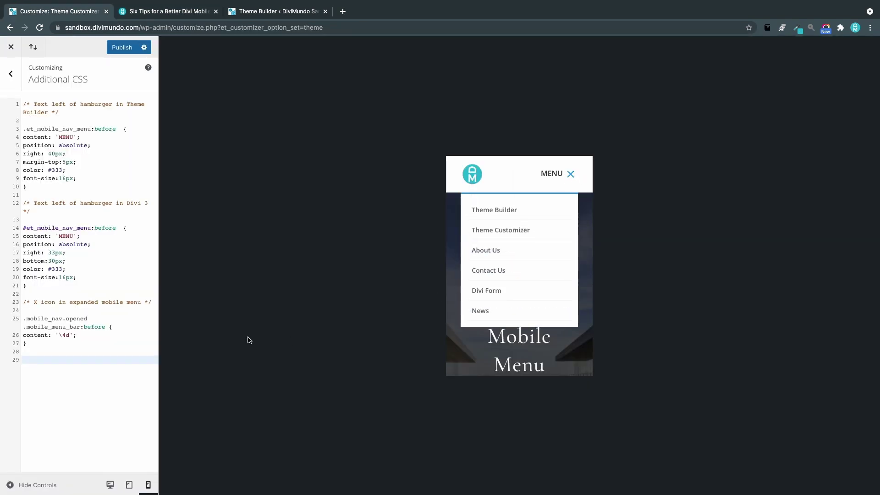
key(super+v)
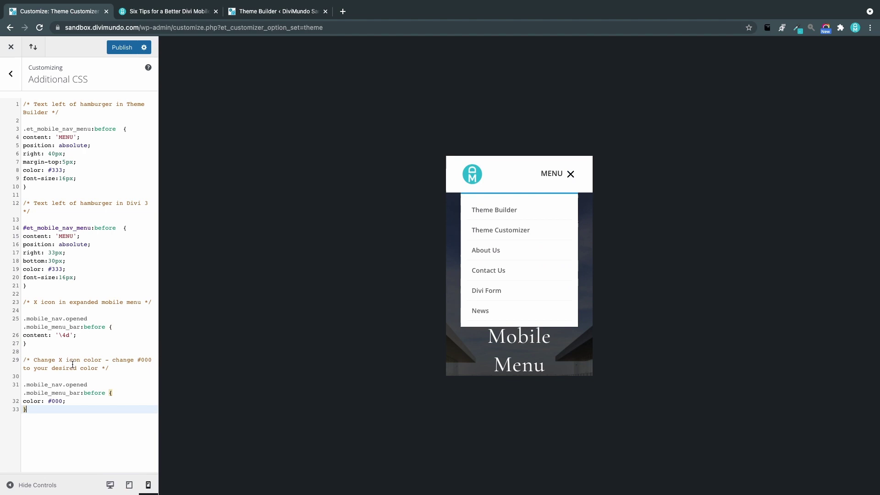
double_click(55, 401)
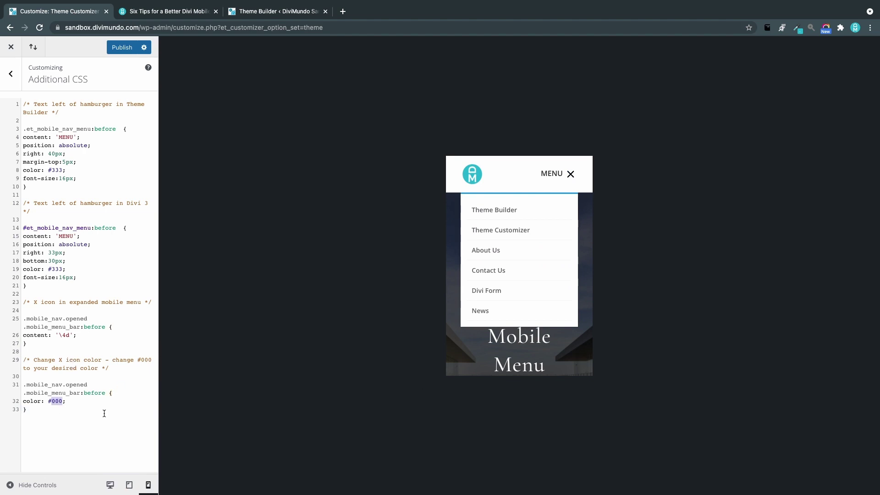
text(red)
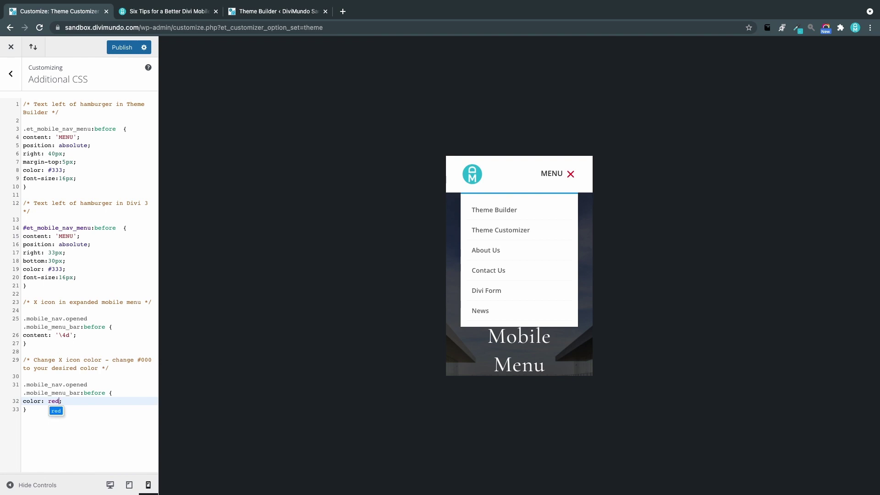
click(522, 210)
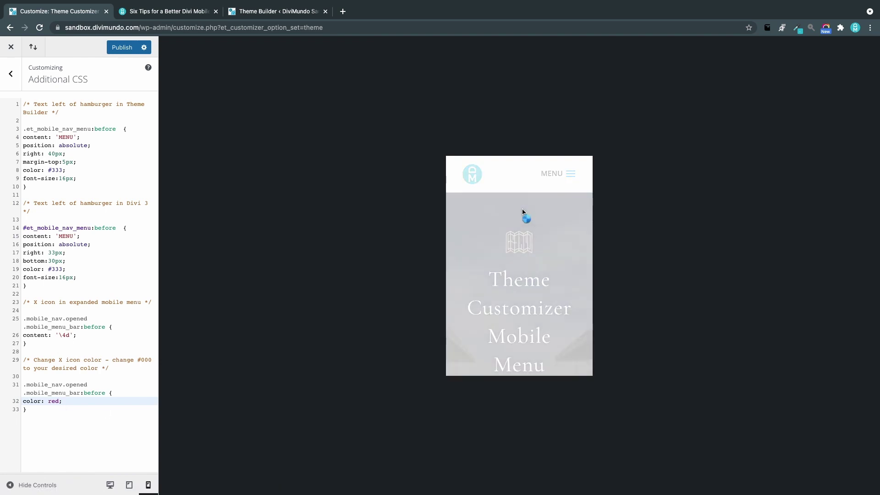
click(568, 173)
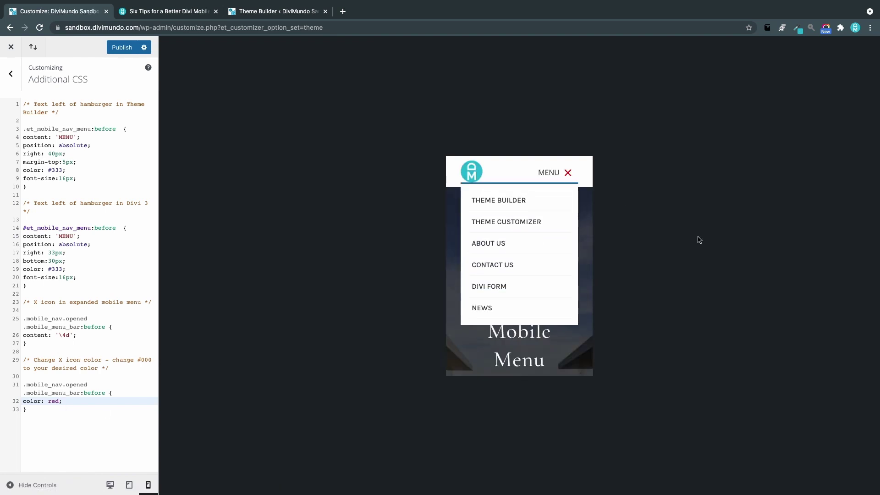
key(ctrl+Tab)
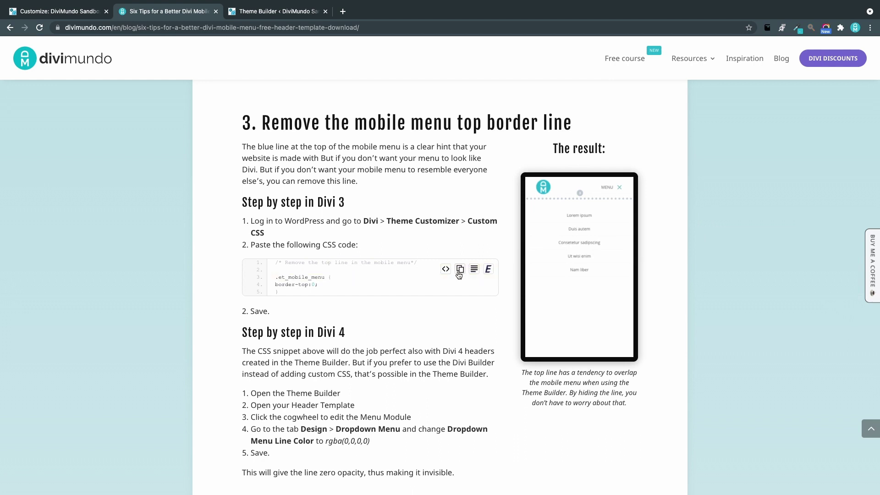
- Copy the border-top removal snippet and reopen the preview's mobile menu
click(459, 271)
key(ctrl+shift+Tab)
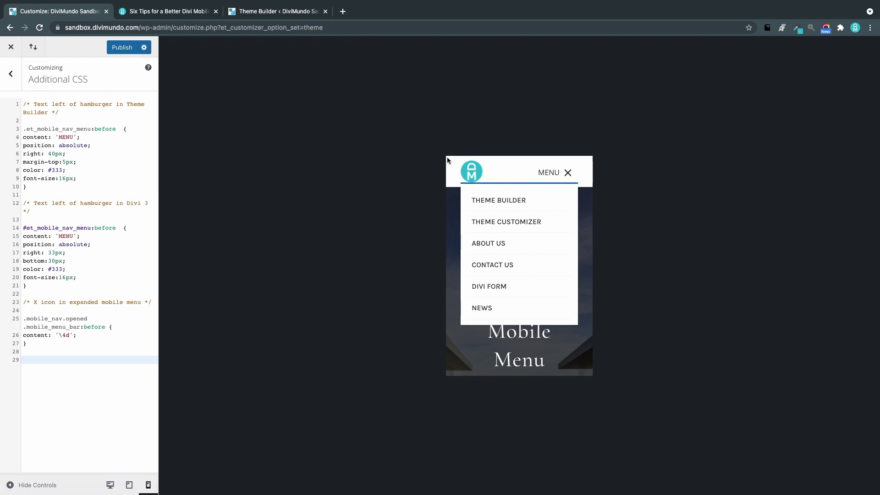
click(536, 222)
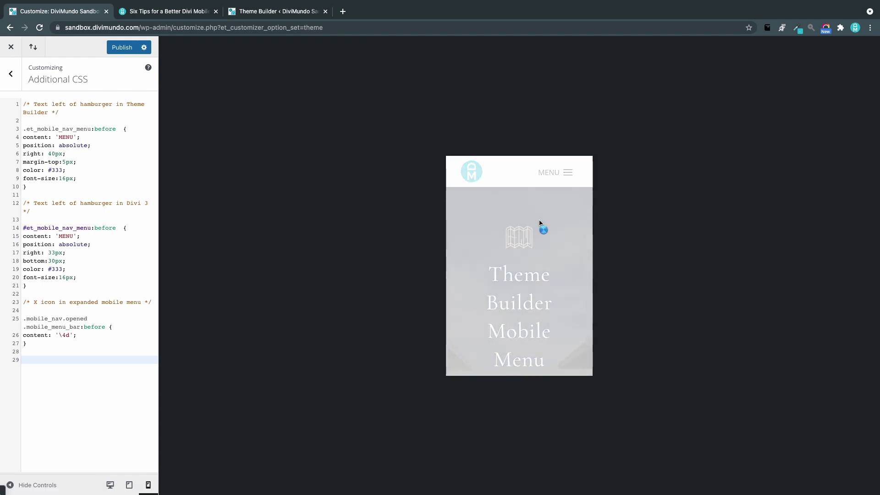
click(541, 186)
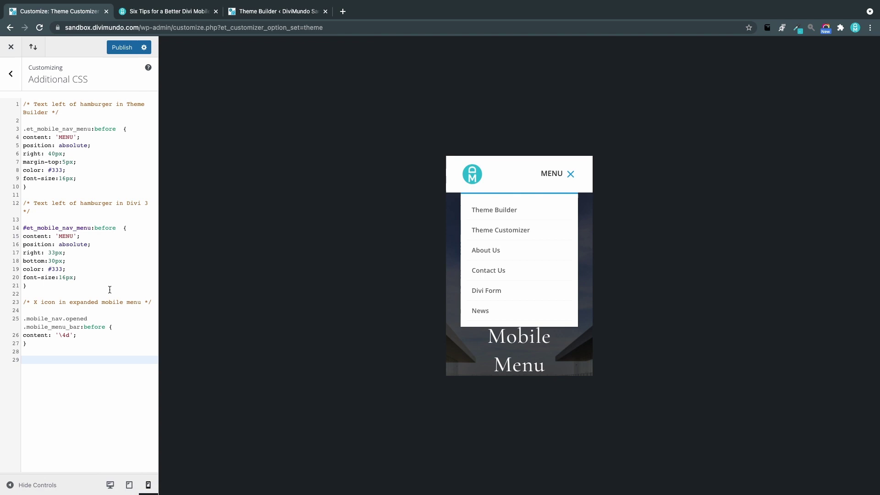
- Paste '.et_mobile_menu { border-top:0; }' on line 29 and check the menu's top line
click(46, 360)
key(super+v)
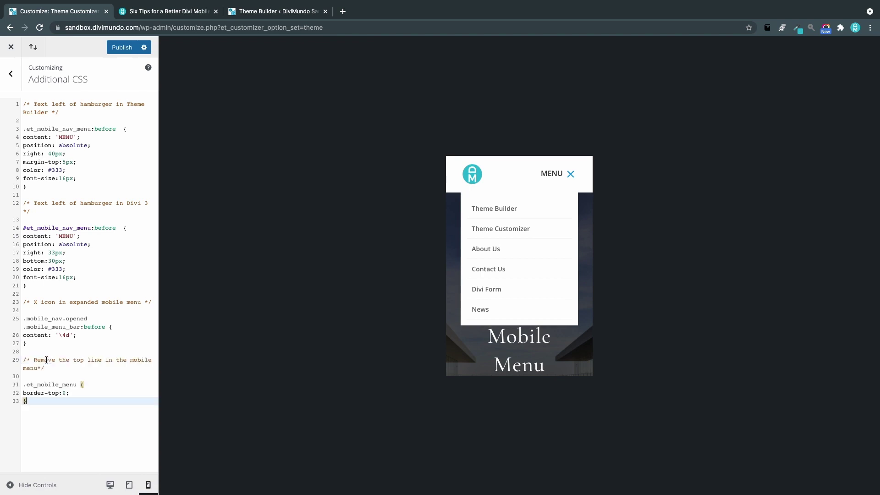
click(524, 210)
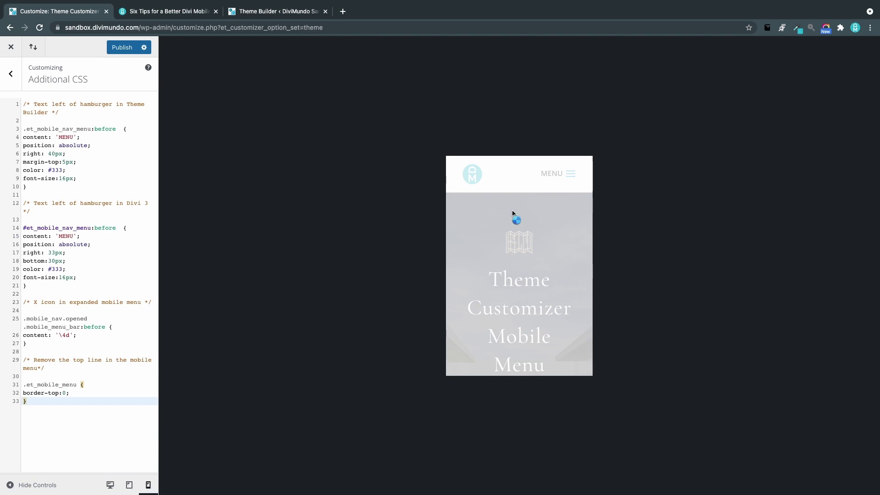
click(568, 172)
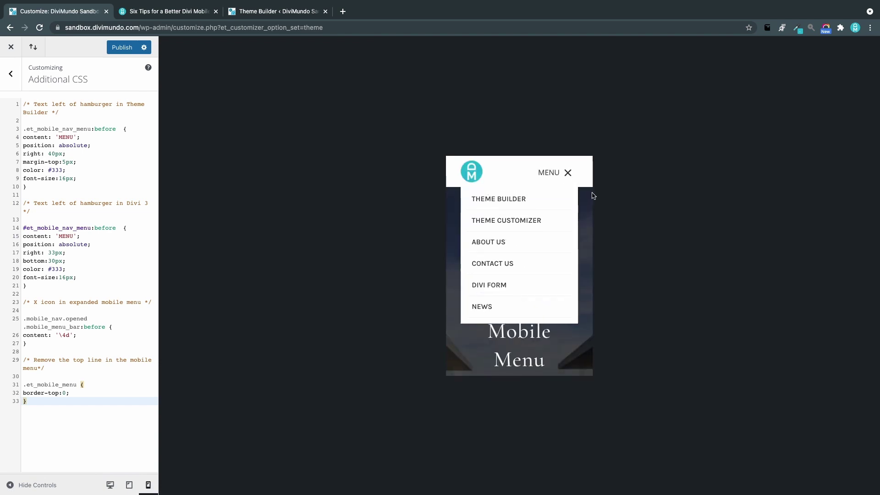
key(ctrl+Tab)
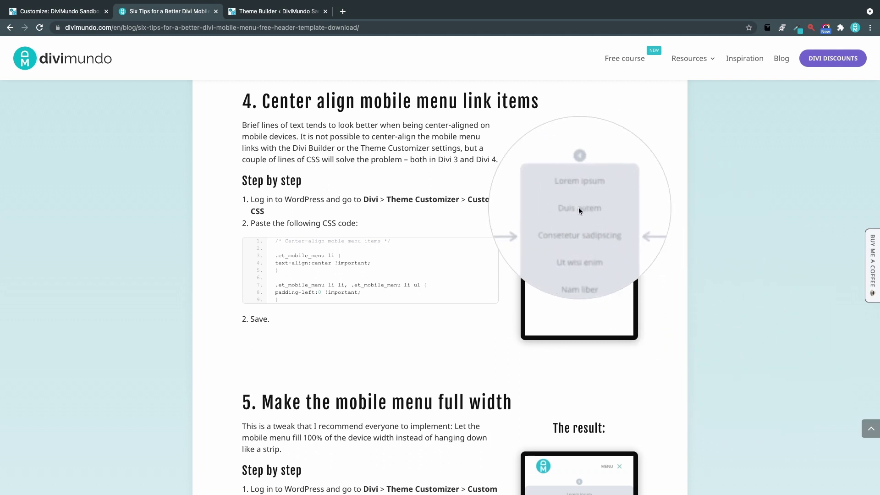
- Copy the centre-align snippet and paste its text-align:center and padding-left:0 rules into Additional CSS
scroll(582, 226, down, 1)
scroll(580, 194, up, 1)
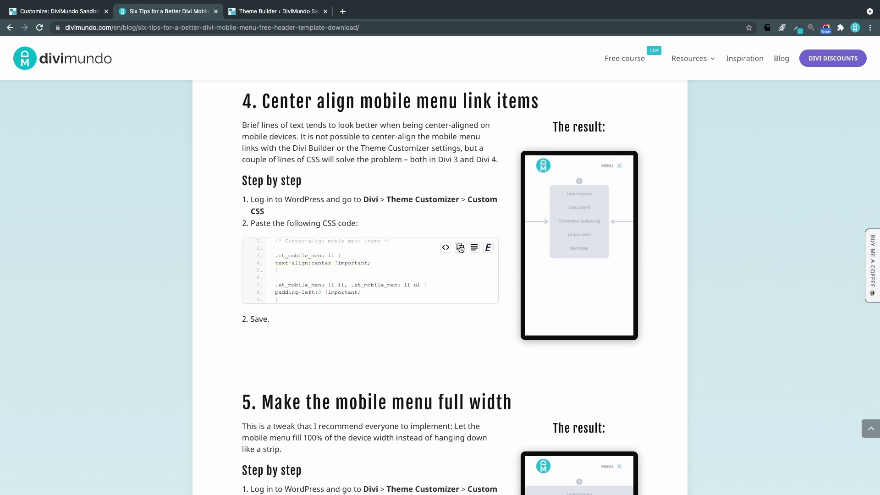
click(460, 248)
click(69, 14)
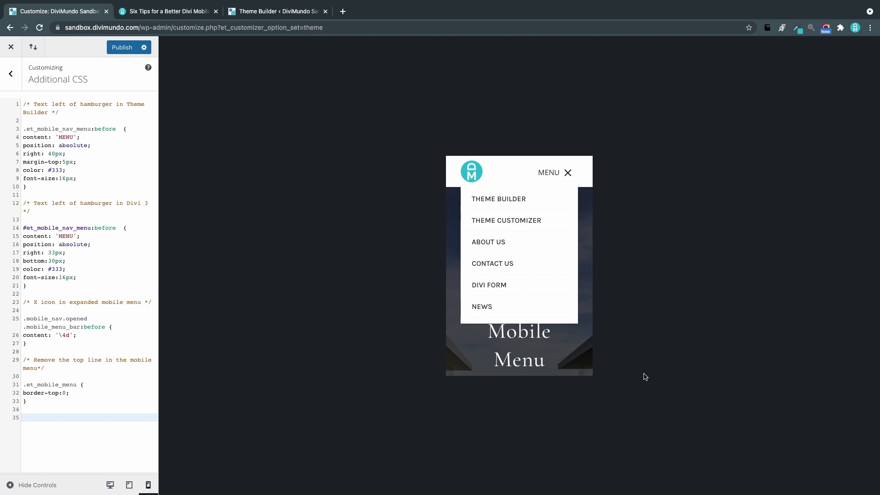
key(ctrl+v)
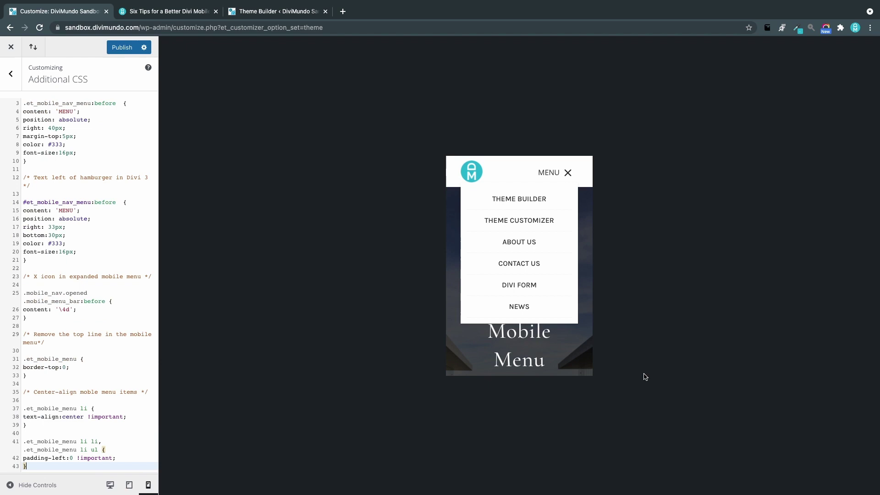
key(ctrl+Tab)
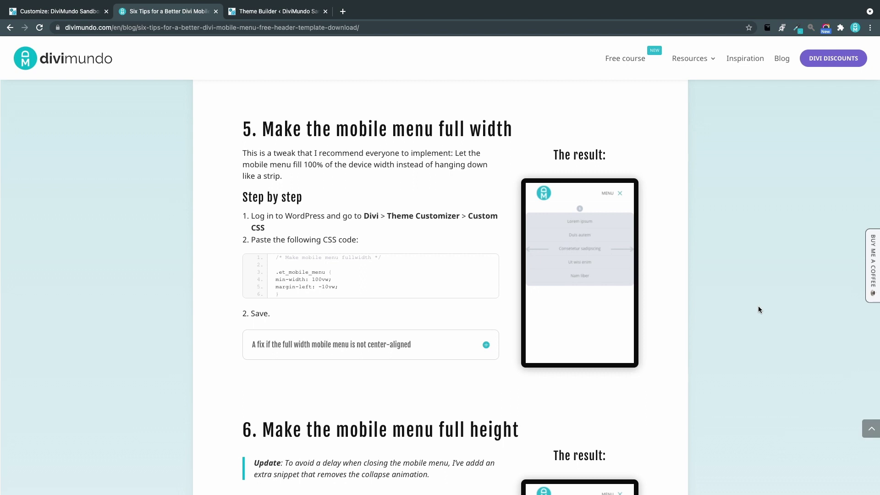
- Paste the min-width:100vw, margin-left:-10vw rule on line 45 and check the menu's width
mouse_move(428, 277)
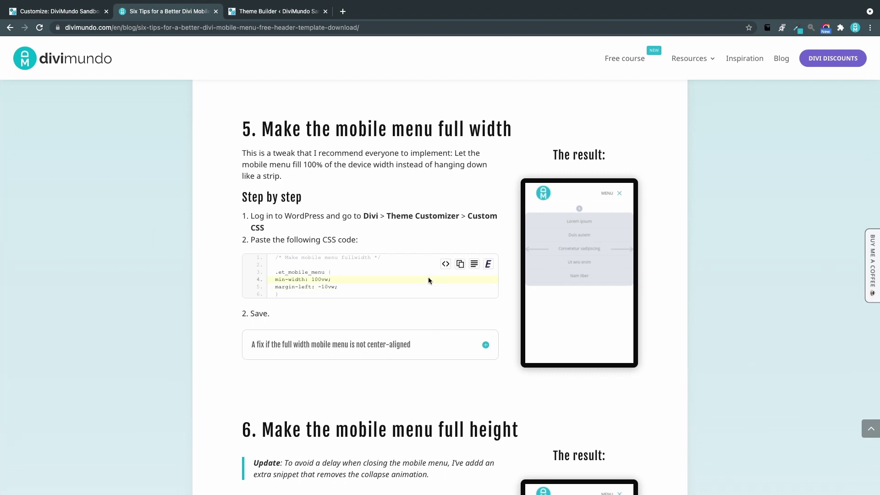
click(460, 265)
key(ctrl+shift+Tab)
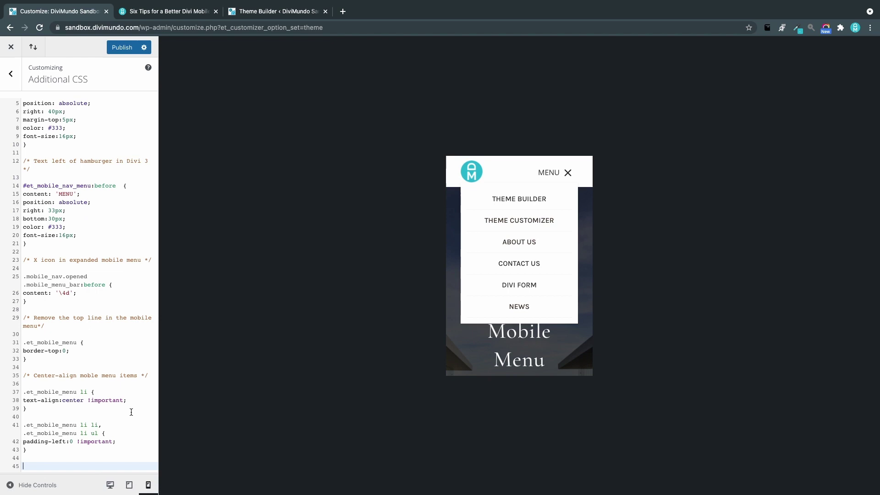
click(42, 465)
key(super+v)
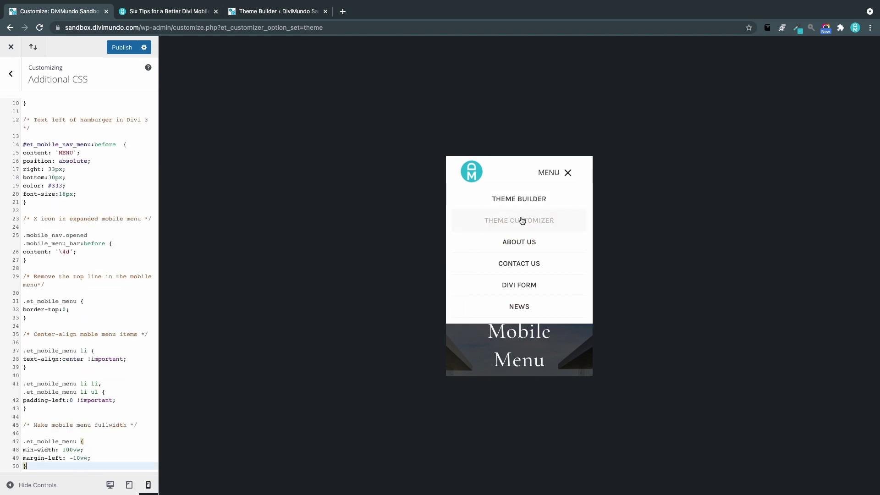
click(522, 221)
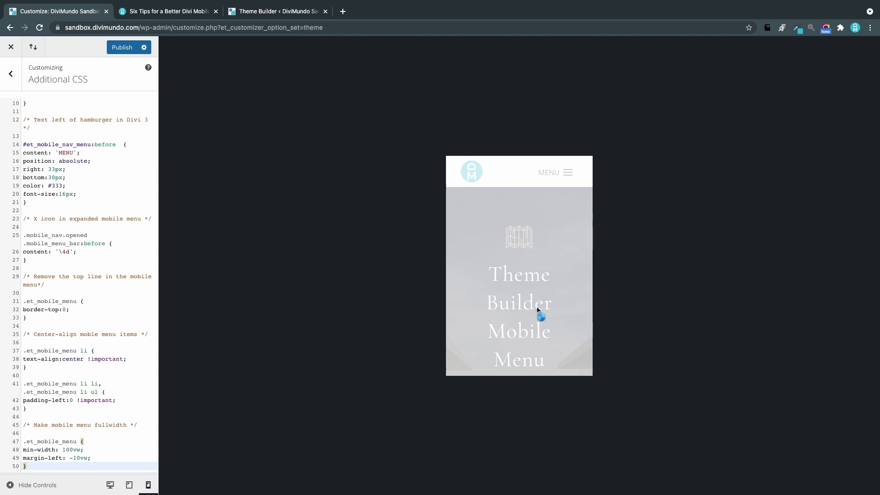
click(568, 174)
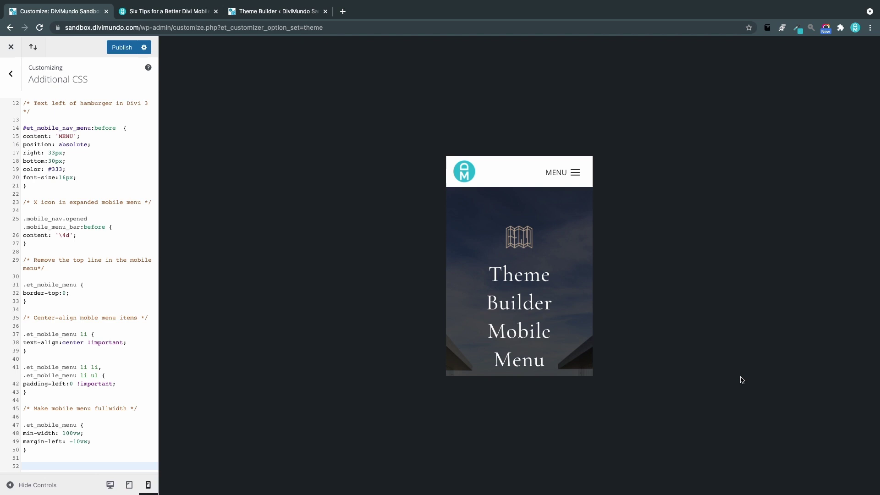
click(575, 173)
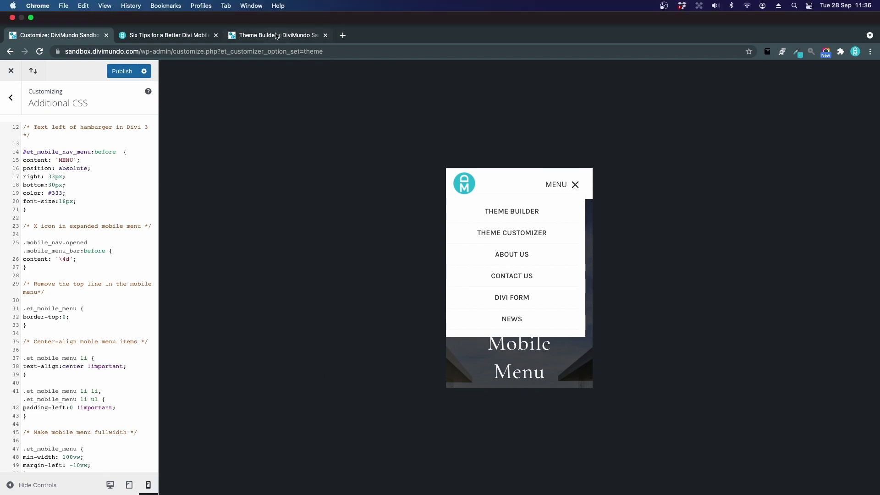
- Read the header row's 90% phone width under Design > Sizing in the Theme Builder
click(277, 11)
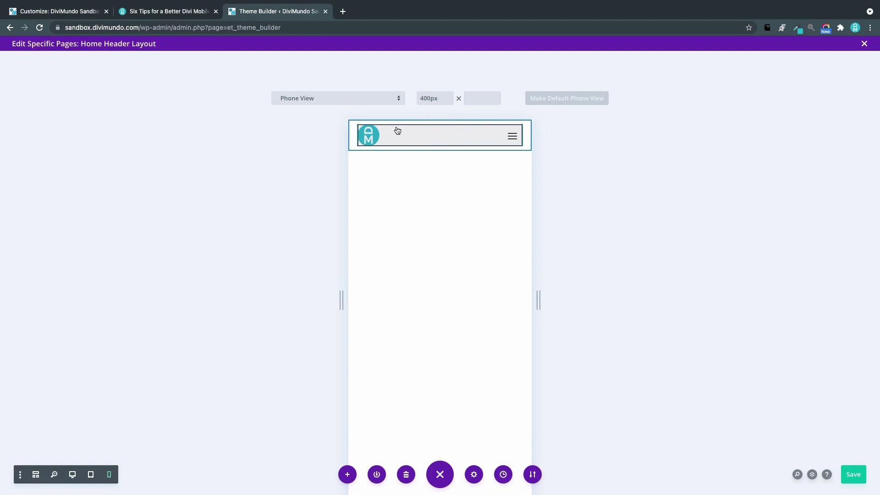
mouse_move(440, 137)
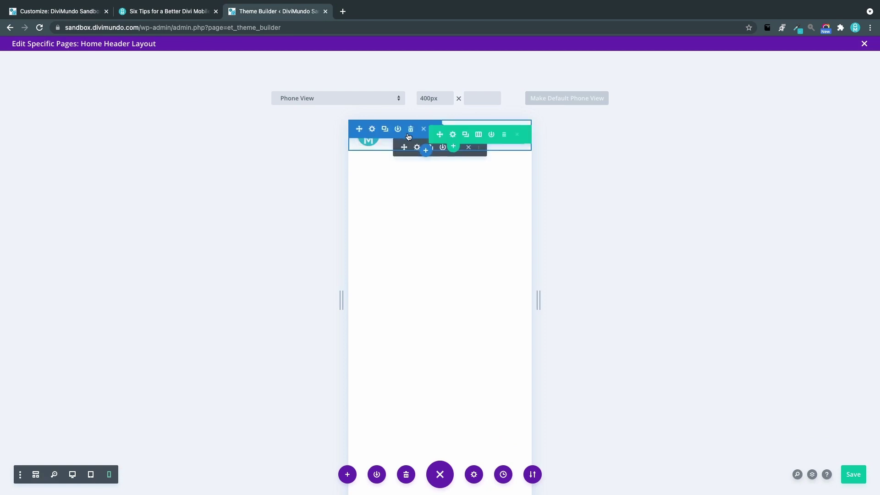
click(450, 136)
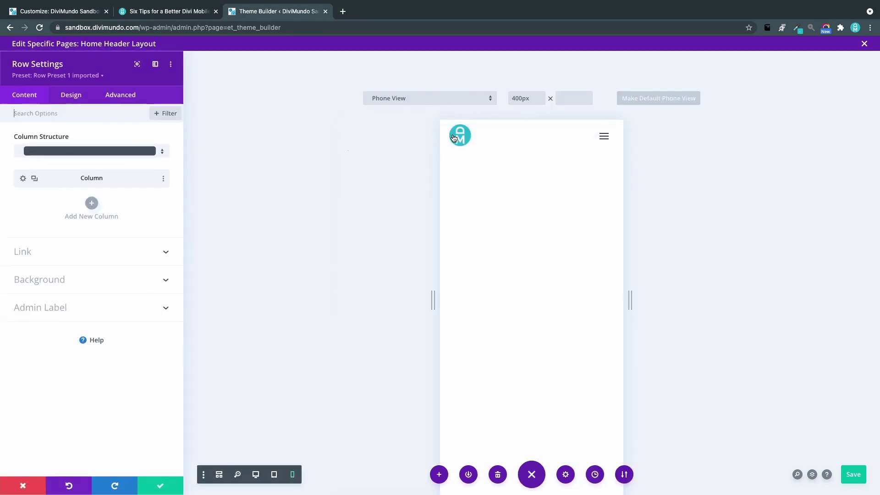
click(69, 94)
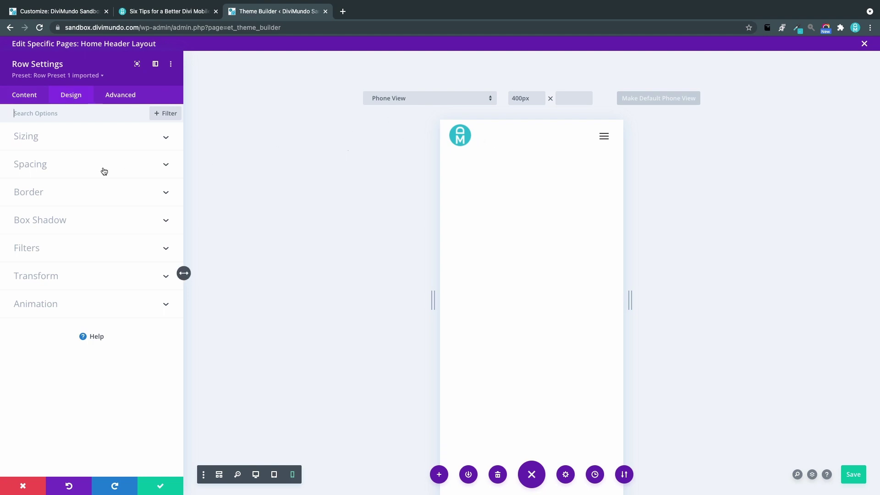
click(46, 142)
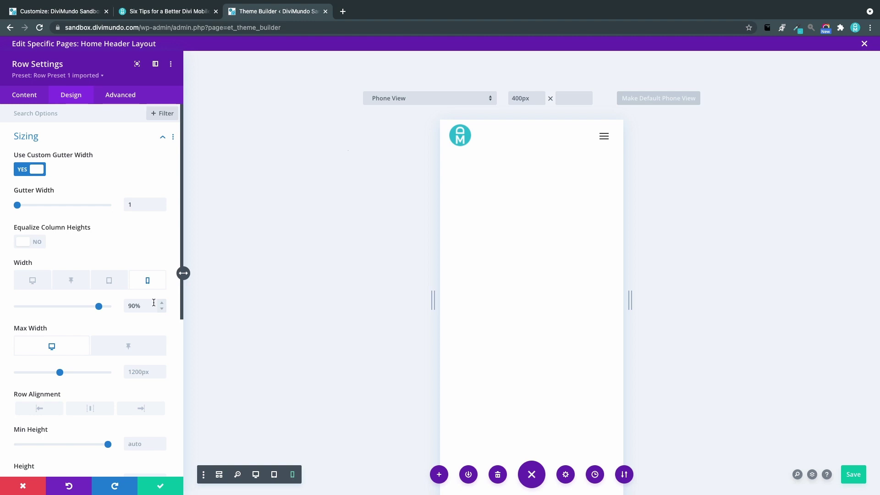
click(85, 16)
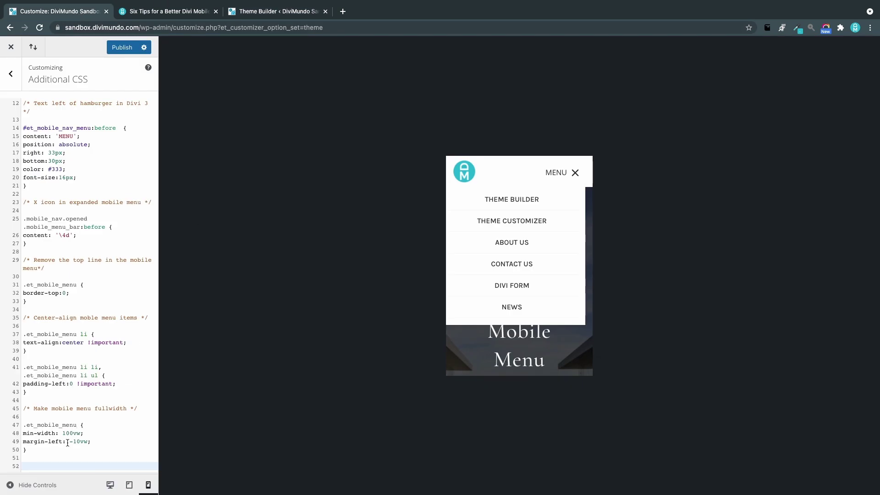
- Change the full-width menu's margin-left on line 49 from -10vw to -5vw
drag(80, 442, 73, 441)
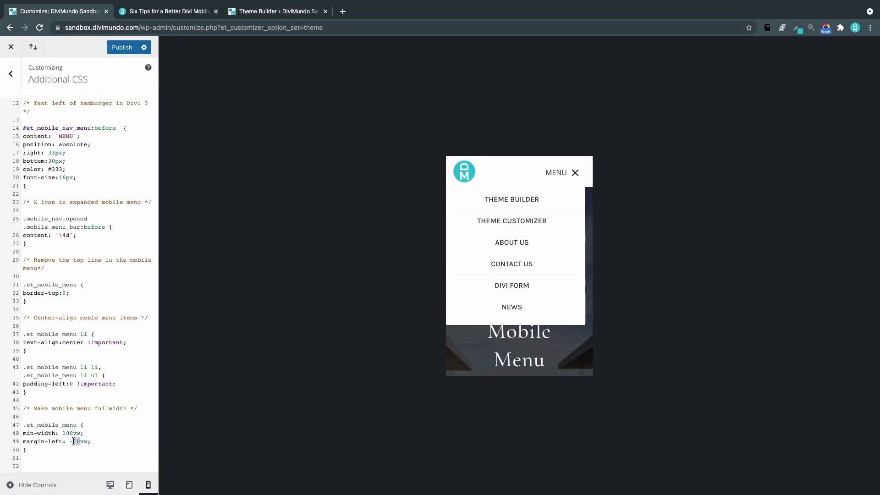
mouse_move(155, 493)
text(5)
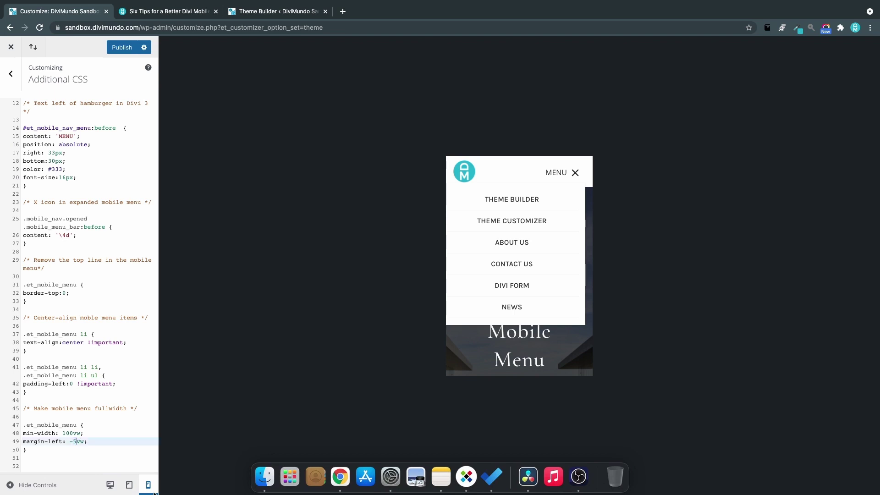
- Reload the preview and reopen the mobile menu to confirm it now sits centred
click(517, 204)
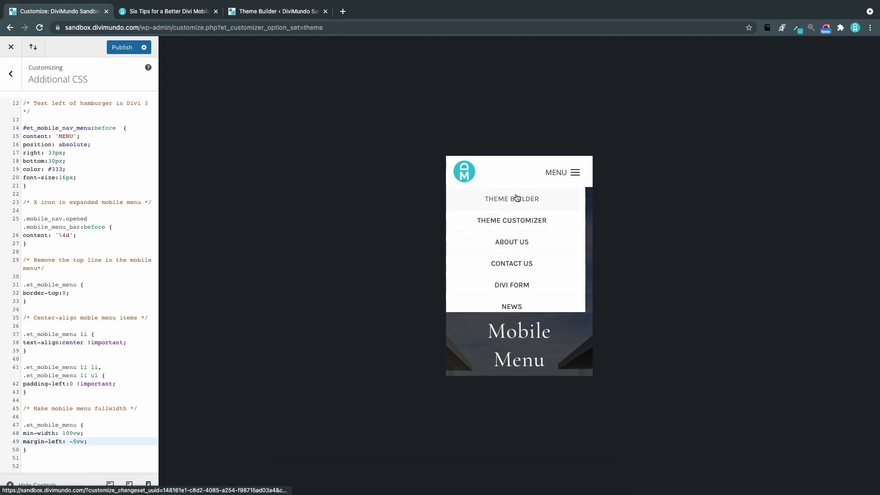
click(579, 179)
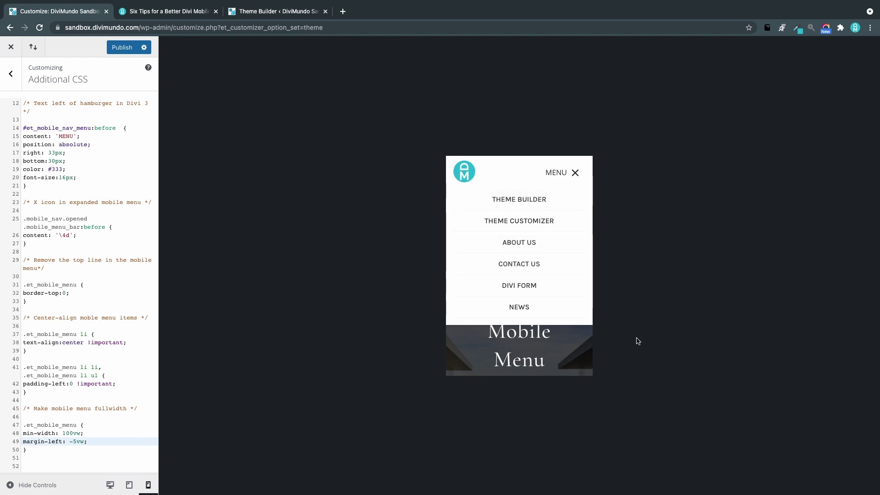
drag(87, 442, 17, 441)
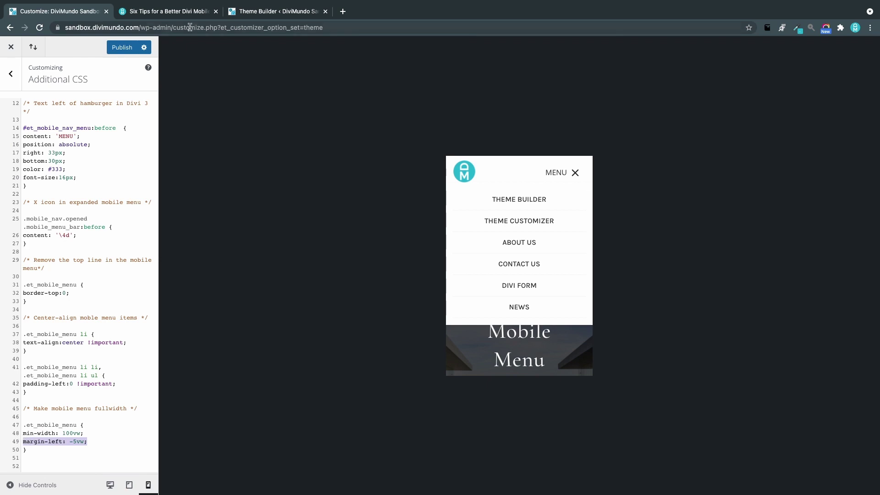
- In the DiviMundo blog article, expand the section 6 fix and copy its full-height menu CSS
click(169, 13)
click(351, 344)
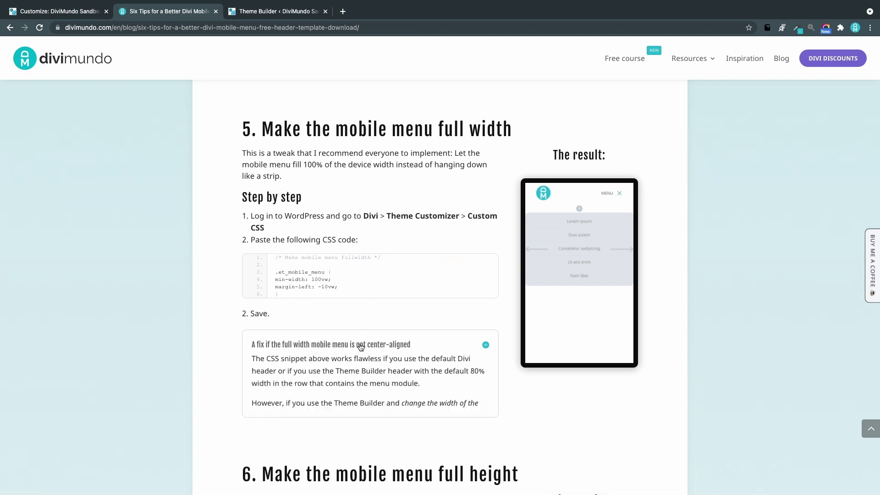
scroll(351, 344, down, 3)
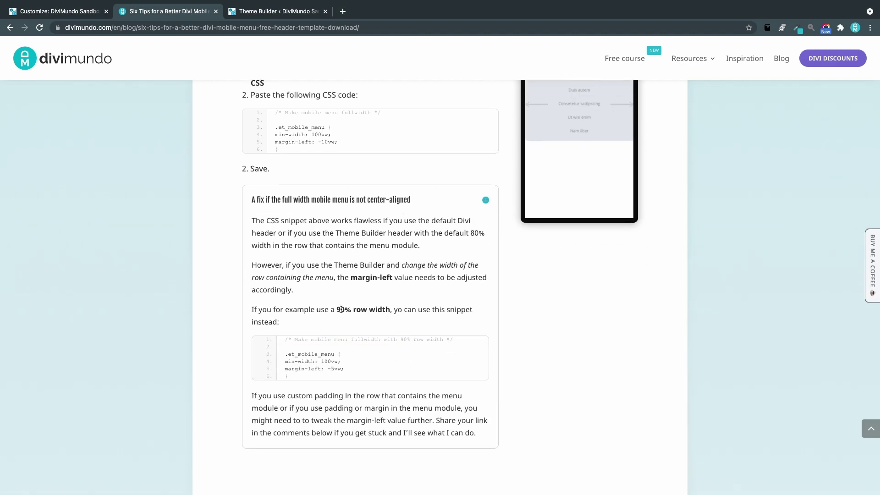
scroll(791, 400, down, 8)
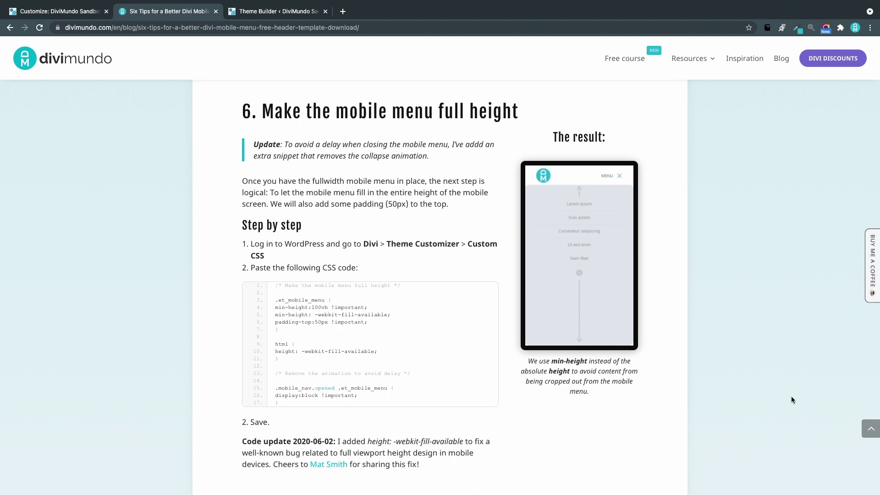
mouse_move(460, 309)
- Paste the full-height mobile menu CSS at line 52 of Additional CSS
key(ctrl+1)
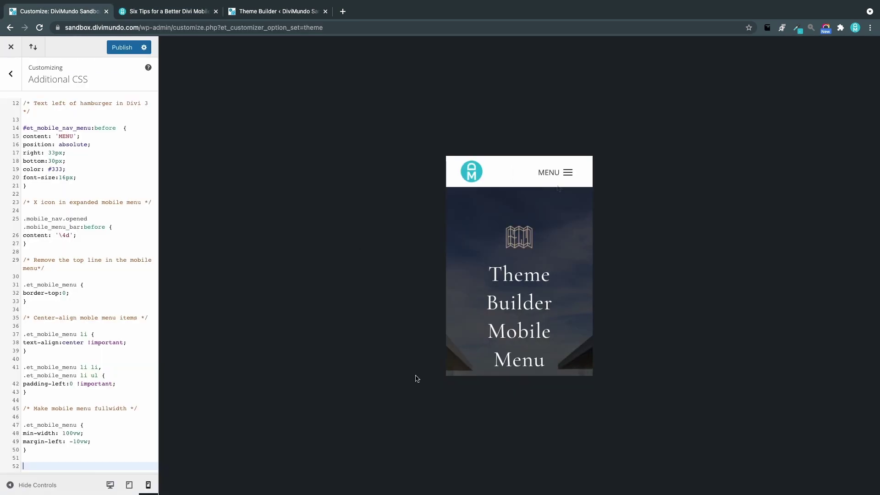
click(568, 172)
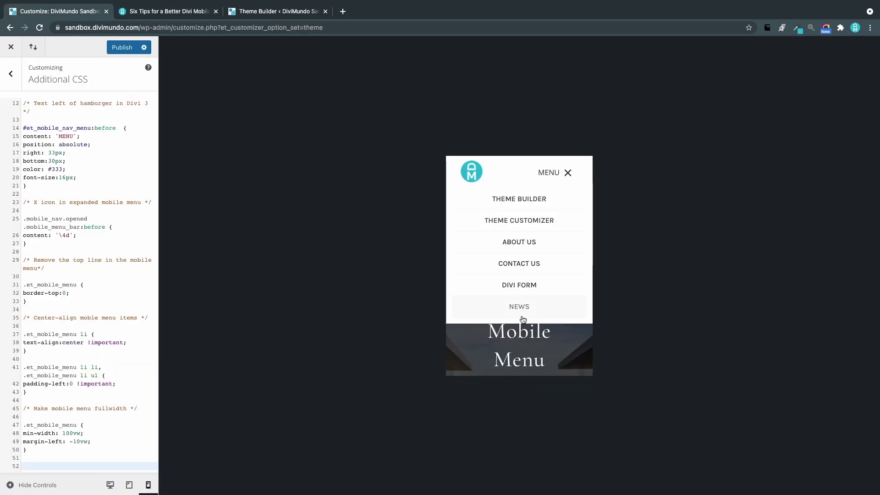
click(48, 465)
key(ctrl+v)
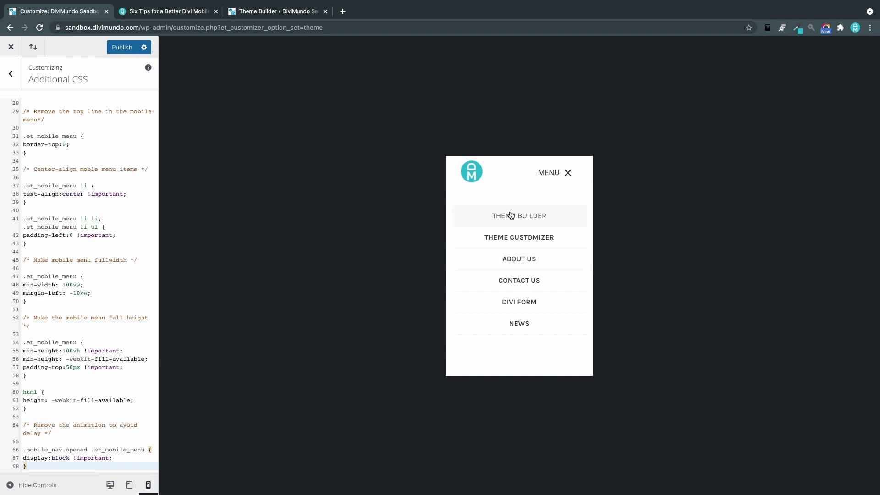
- Toggle the preview's mobile menu to check it fills the full height
click(565, 176)
click(565, 177)
click(565, 177)
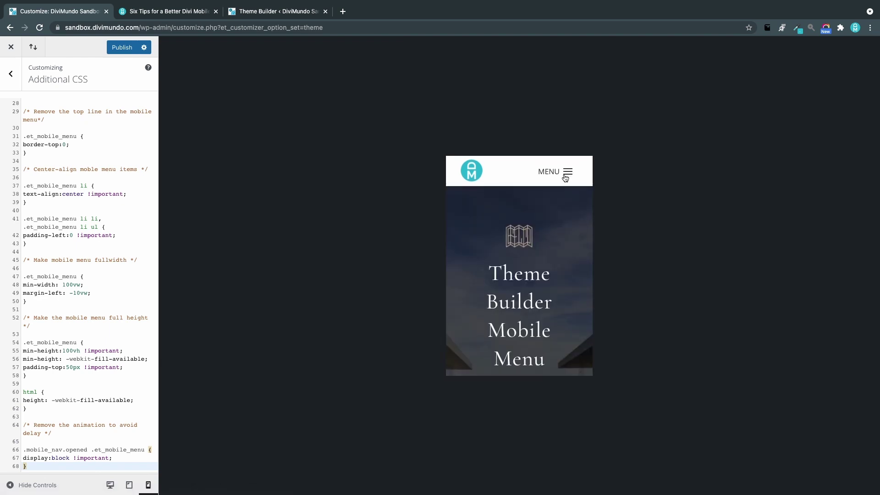
click(566, 177)
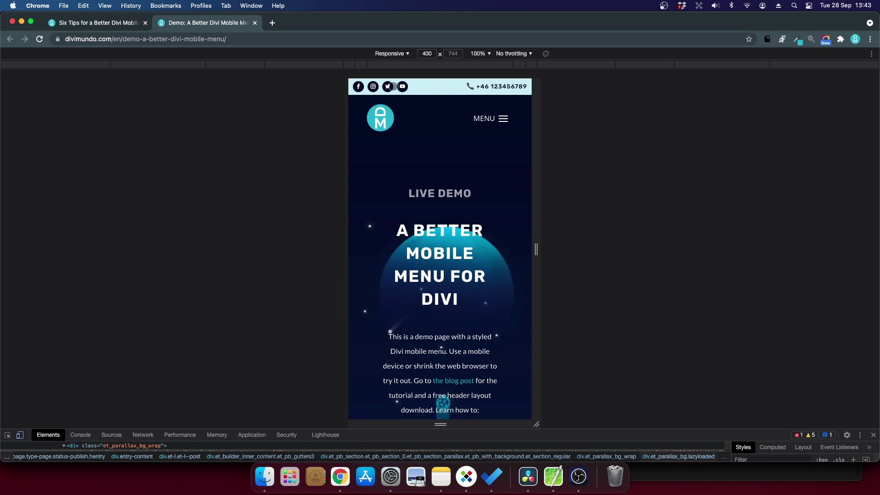
- Open the live demo's full-screen MENU for comparison, then return to the DiviMundo blog article
scroll(504, 86, down, 1)
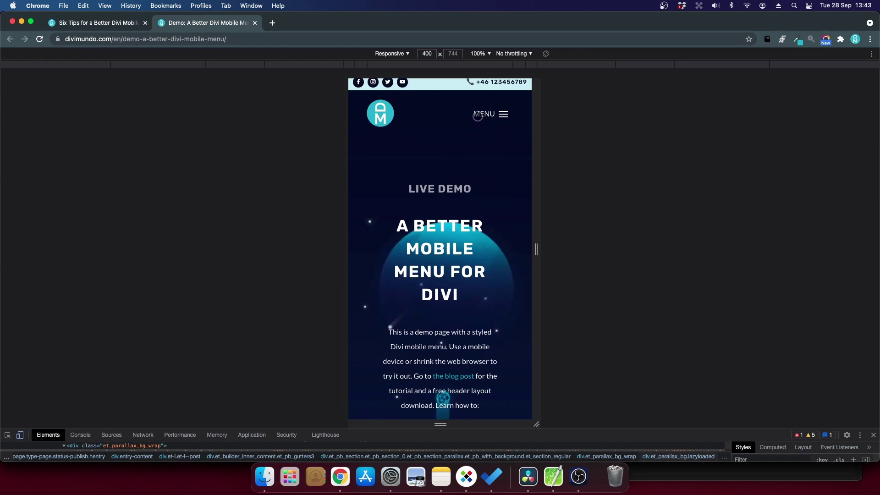
click(478, 116)
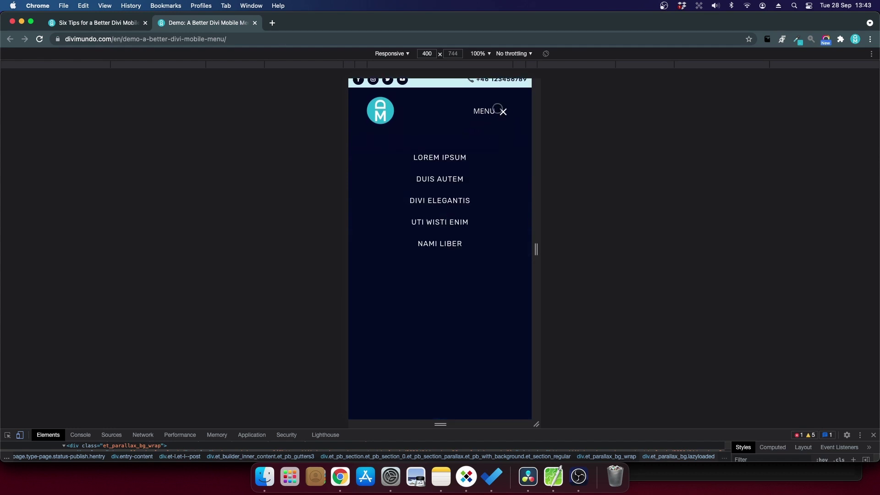
scroll(504, 111, down, 1)
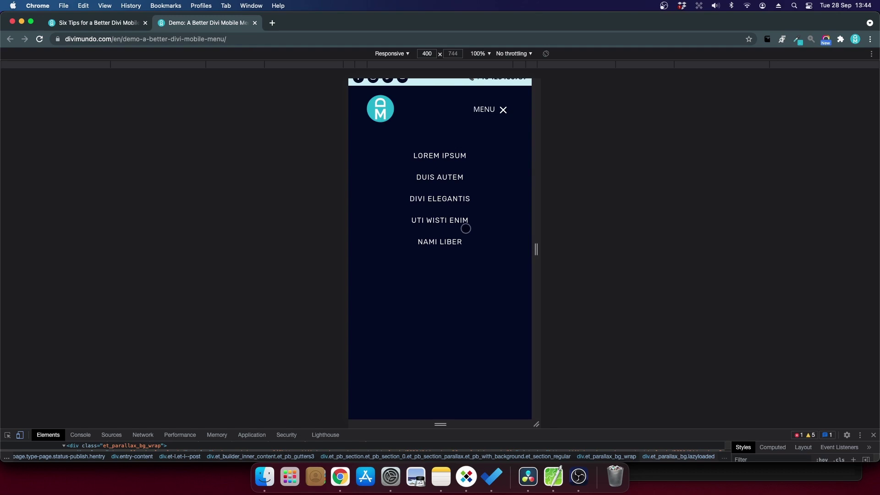
scroll(473, 215, up, 1)
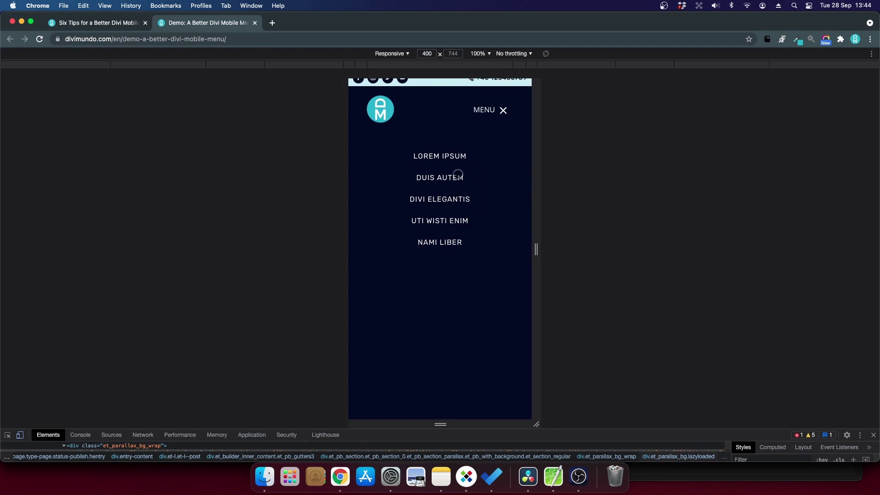
key(super+1)
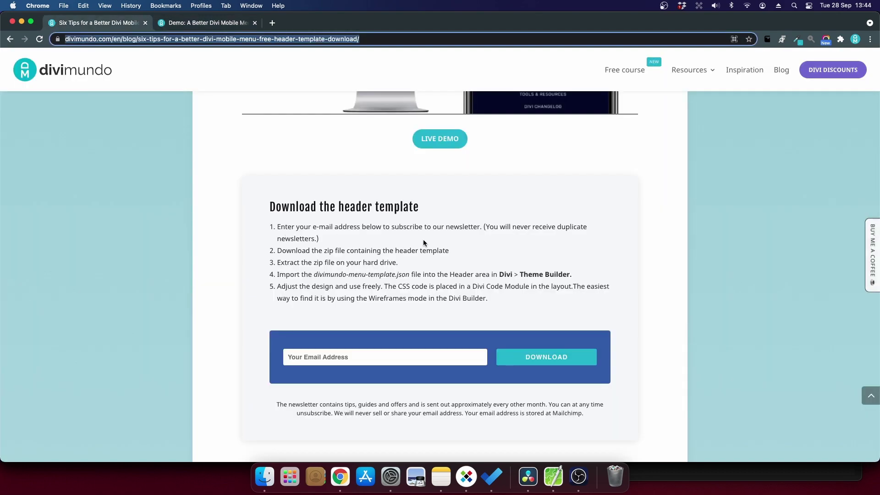
scroll(423, 239, up, 20)
scroll(426, 245, down, 10)
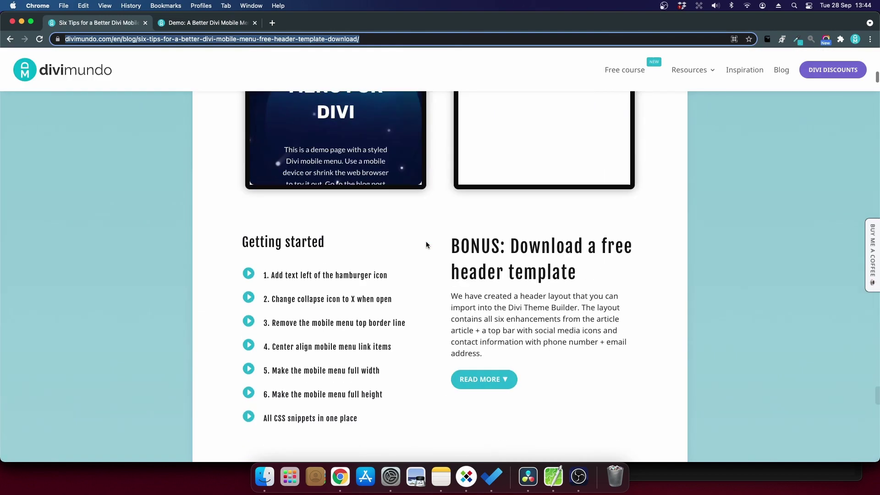
scroll(426, 245, down, 10)
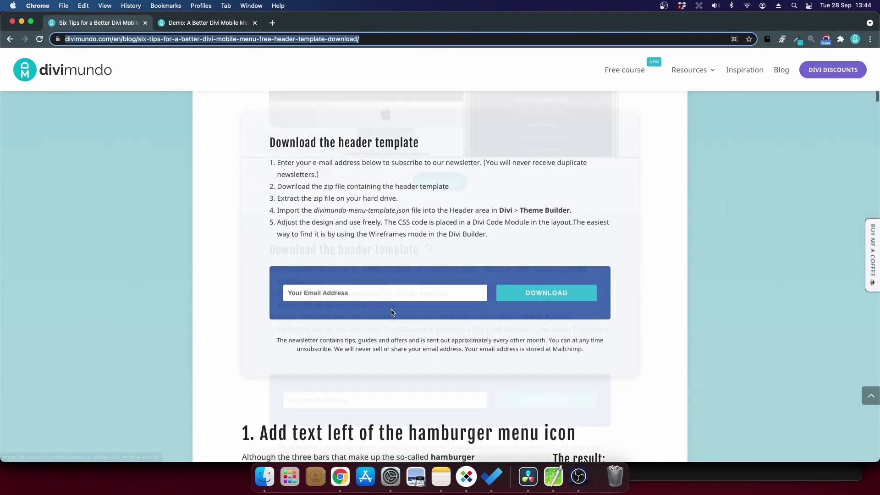